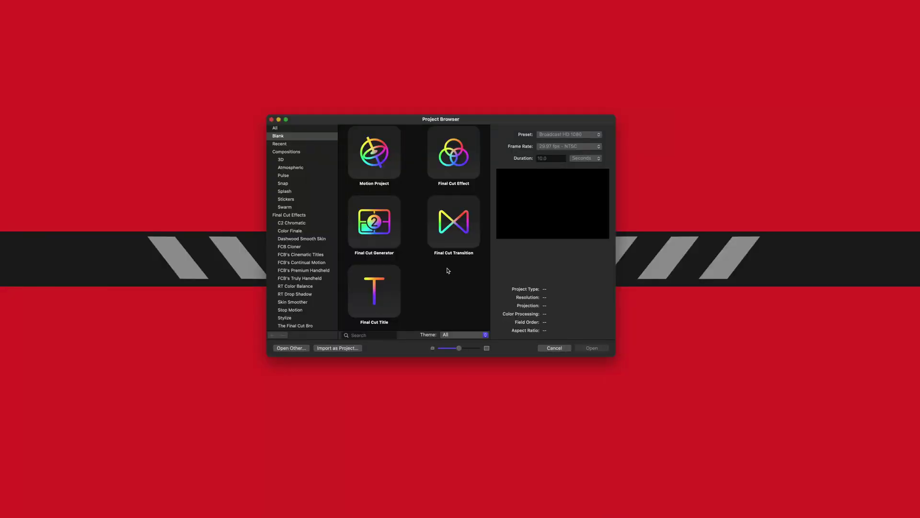
# Choose a Final Cut Title project at Broadcast HD 1080, 29.97 fps, 10 seconds long.
pyautogui.click(398, 271)
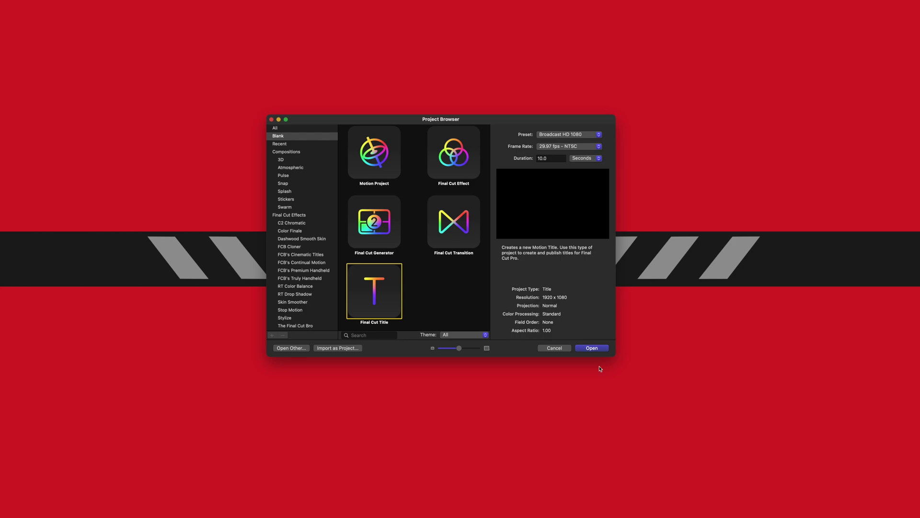
# Open the new title and delete the Title Background and Type Text Here placeholder layers.
pyautogui.press('Return')
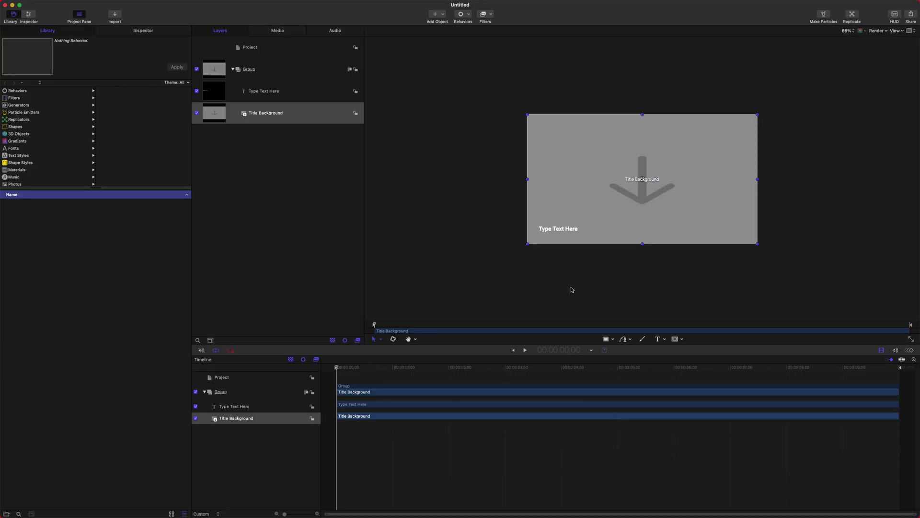
pyautogui.click(277, 122)
pyautogui.keyDown('shift'); pyautogui.click(276, 99); pyautogui.keyUp('shift')
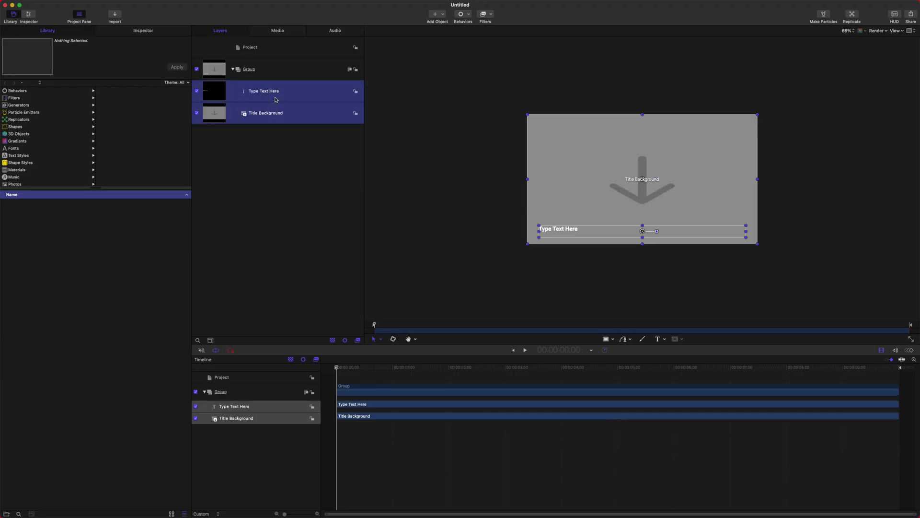
pyautogui.press('Delete')
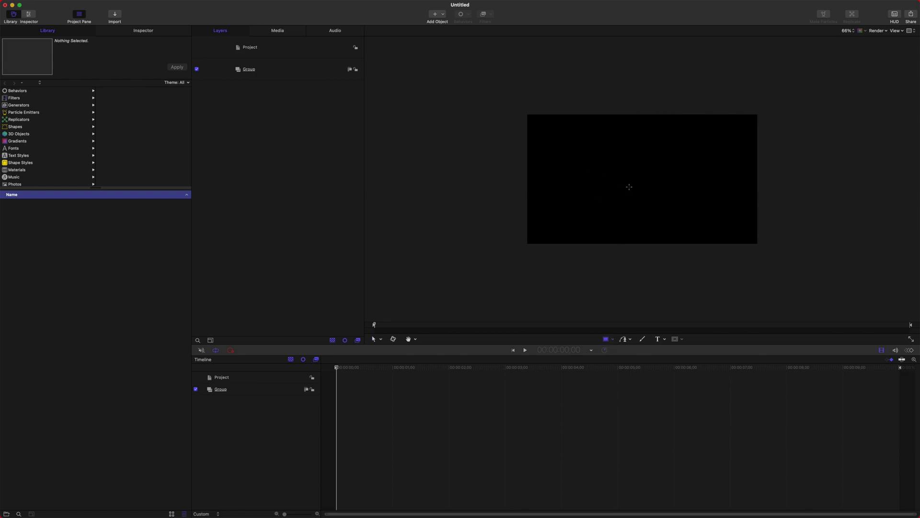
# Draw a rectangle in the canvas centre and set its Geometry Size to 500.
pyautogui.moveTo(617, 143)
pyautogui.mouseDown()
pyautogui.moveTo(692, 207)
pyautogui.moveTo(654, 182)
pyautogui.moveTo(687, 213)
pyautogui.mouseUp()
pyautogui.click(158, 31)
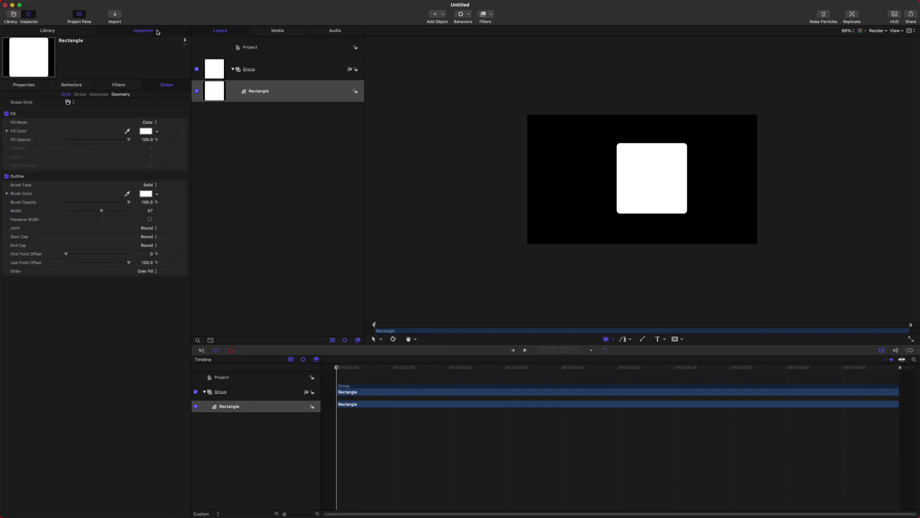
pyautogui.click(123, 94)
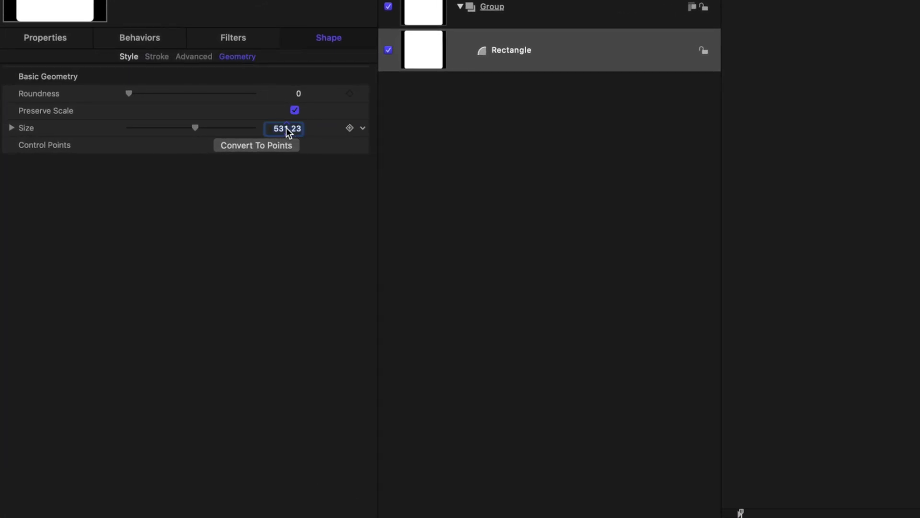
pyautogui.write('500')
pyautogui.press('Return')
# Turn off the rectangle's fill and give it a 12-wide outline with Square joints.
pyautogui.click(127, 56)
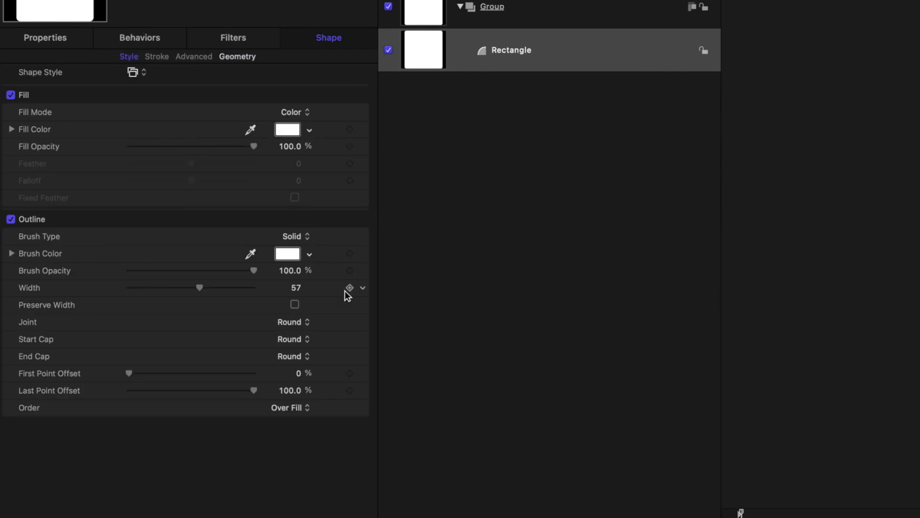
pyautogui.click(10, 95)
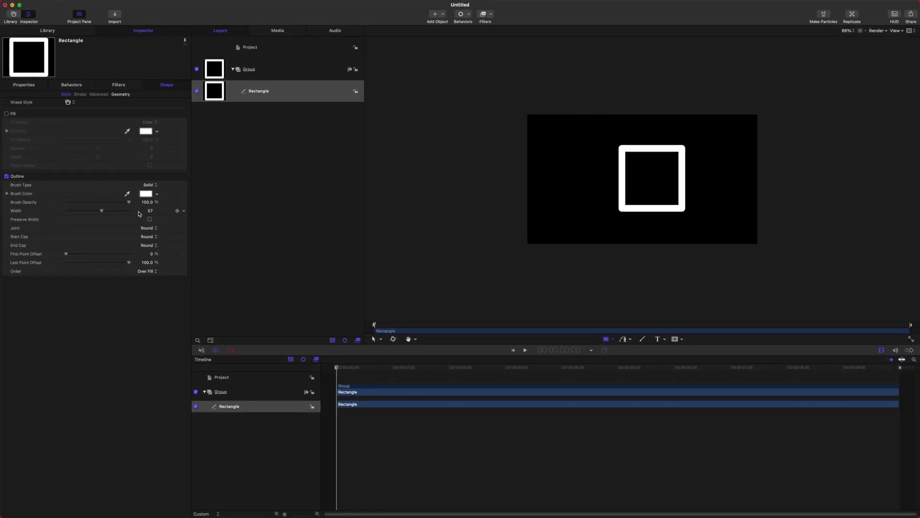
pyautogui.click(149, 211)
pyautogui.write('12')
pyautogui.press('Return')
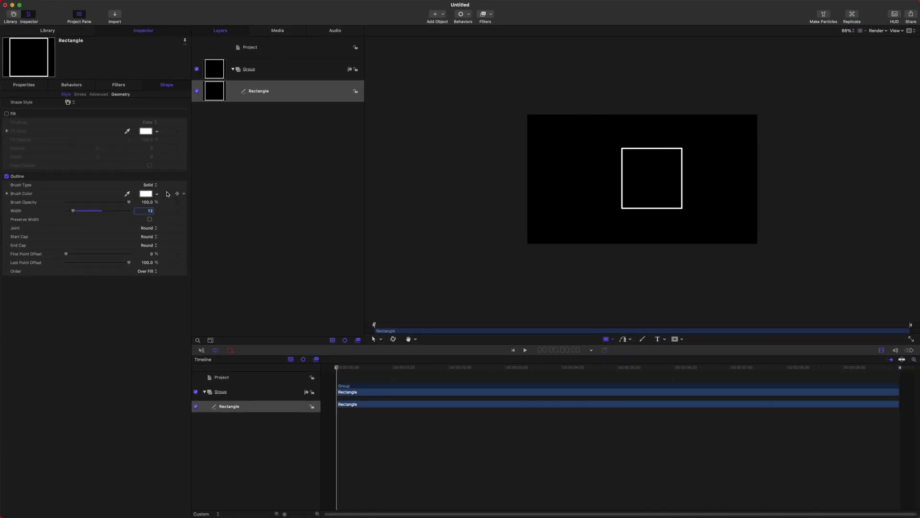
pyautogui.click(147, 228)
pyautogui.click(151, 222)
# Type a bulleted text list reading Spec 1, Spec 2, Spec 3 inside the square outline.
pyautogui.press('F1')
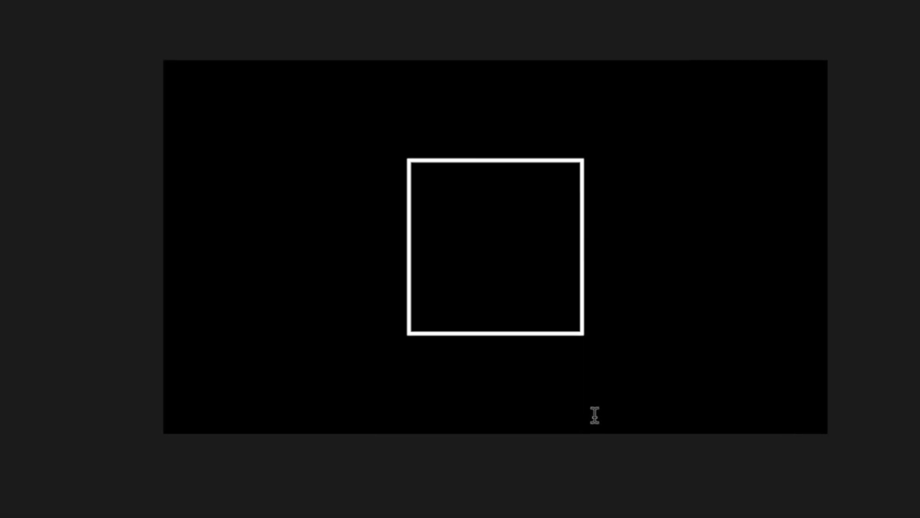
pyautogui.write('.')
pyautogui.write('Spec 1')
pyautogui.press('Return')
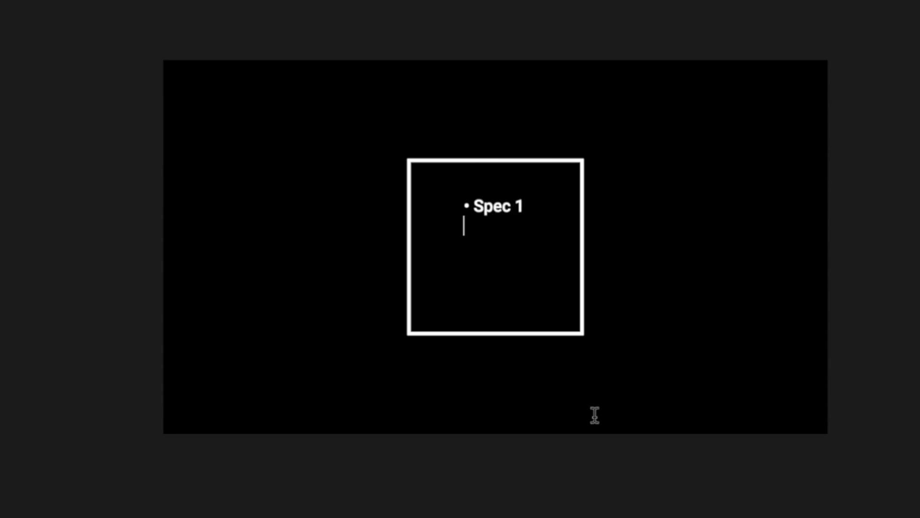
pyautogui.write('• ')
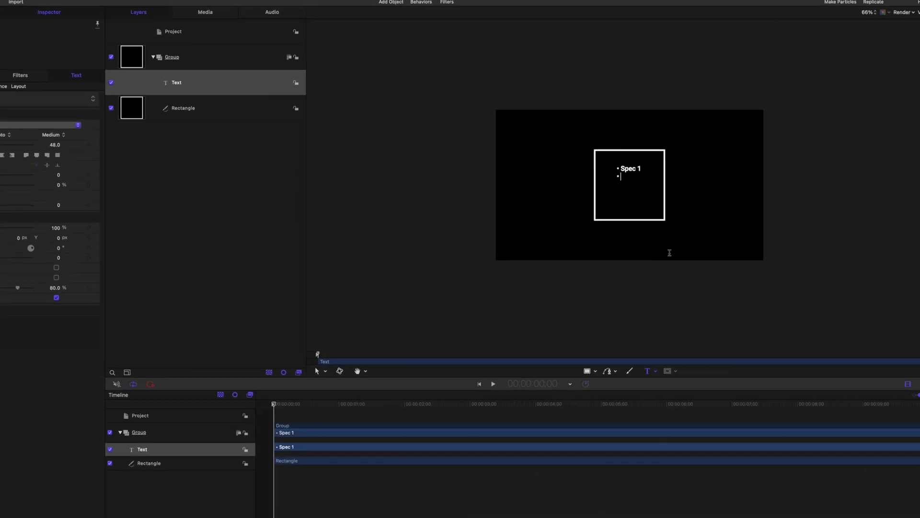
pyautogui.write('Spec 2')
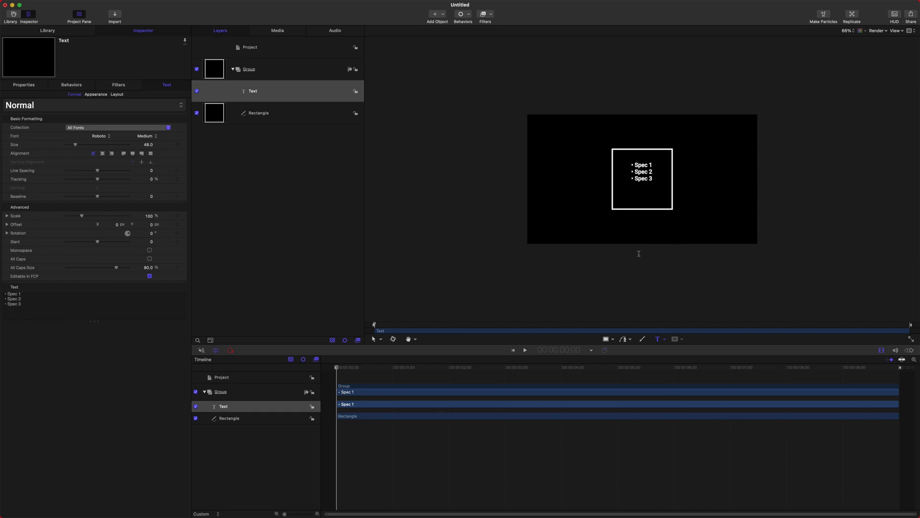
pyautogui.click(283, 117)
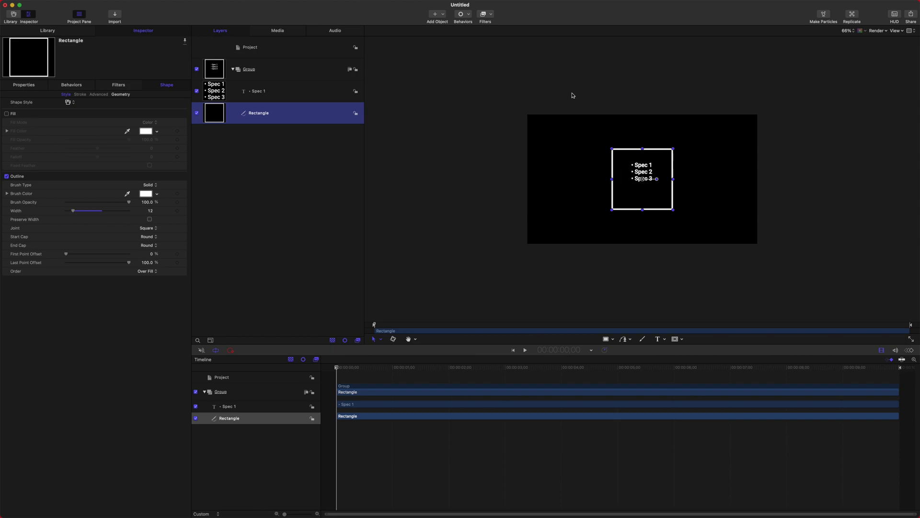
# Add an Align To behavior to the Rectangle with the Spec 1 text as its object.
pyautogui.click(468, 15)
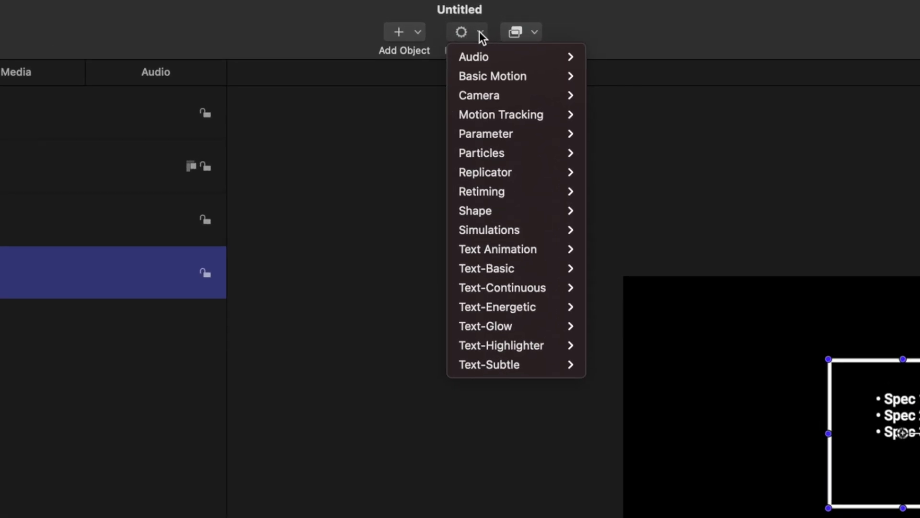
pyautogui.moveTo(498, 76)
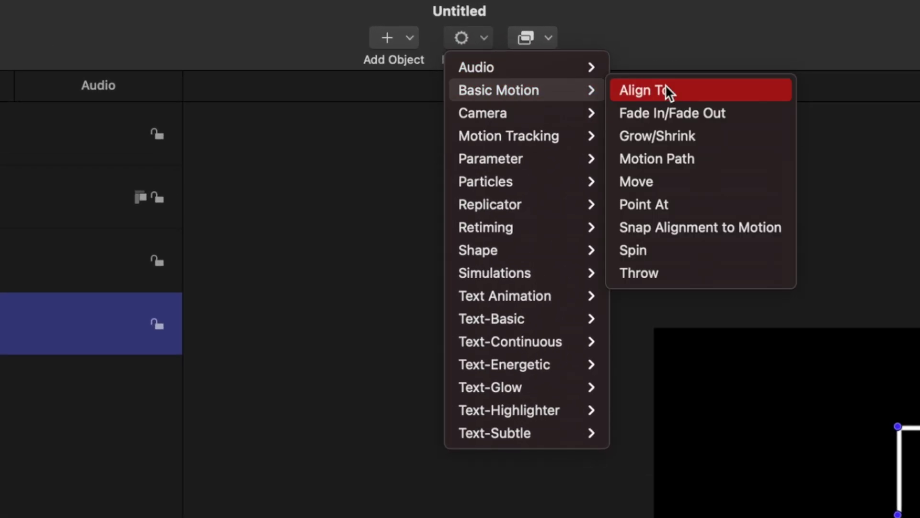
pyautogui.click(668, 91)
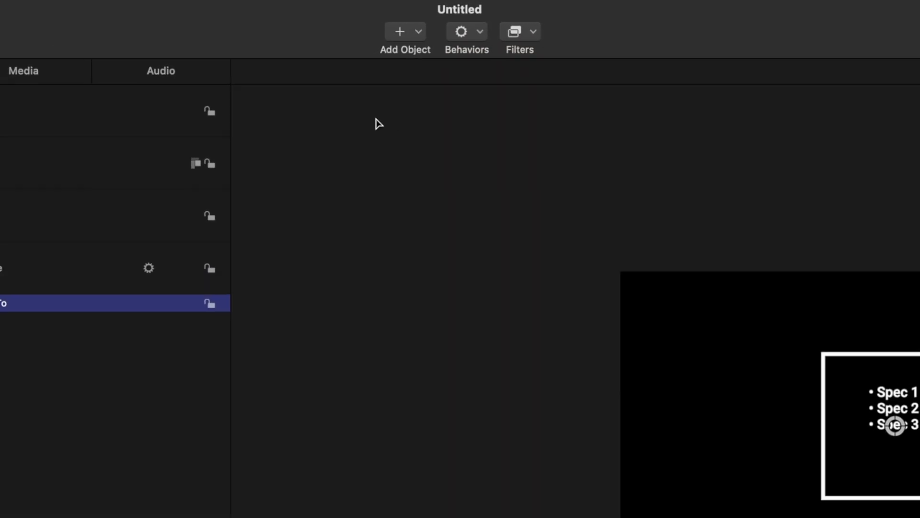
pyautogui.moveTo(251, 94); pyautogui.dragTo(139, 113)
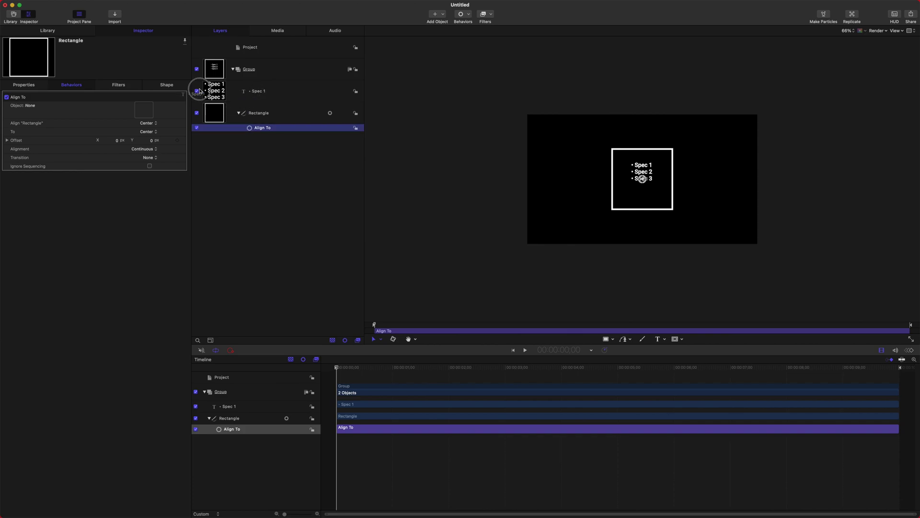
# Move the Spec 1 text toward the centre and add an empty line below Spec 3.
pyautogui.click(259, 116)
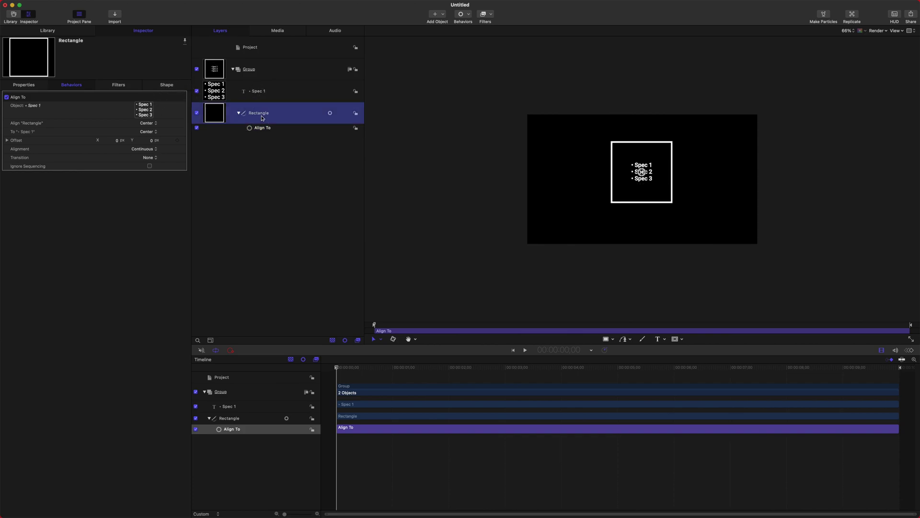
pyautogui.click(331, 87)
pyautogui.moveTo(641, 173); pyautogui.dragTo(660, 172)
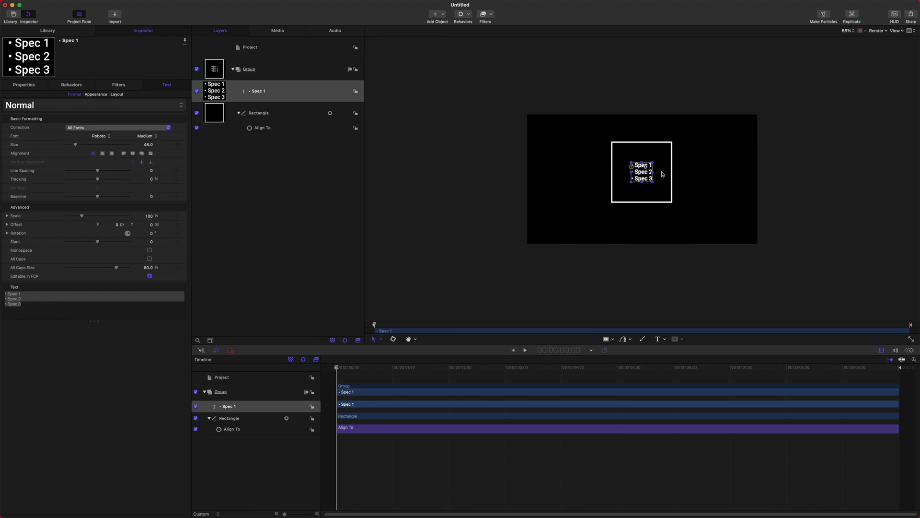
pyautogui.doubleClick(651, 178)
pyautogui.click(653, 178)
pyautogui.press('Return')
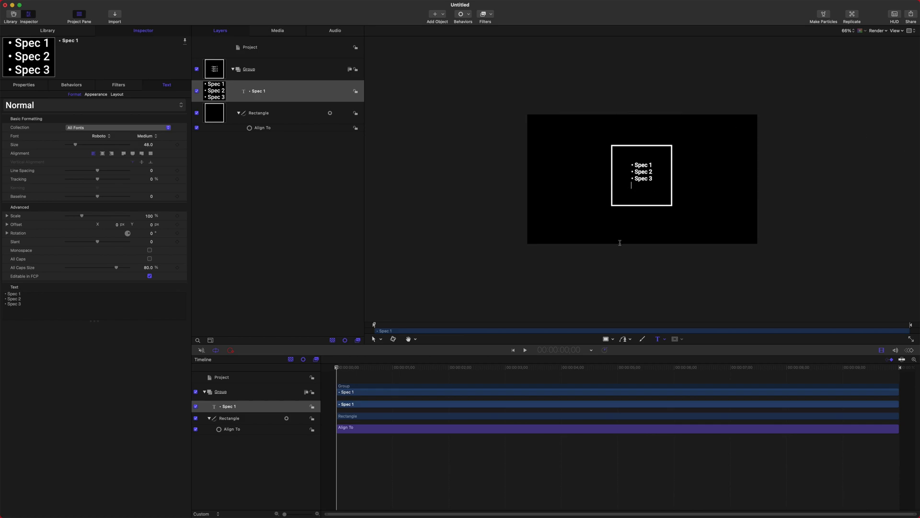
# Select the Rectangle and expand its Geometry Size into separate width and height values.
pyautogui.click(289, 149)
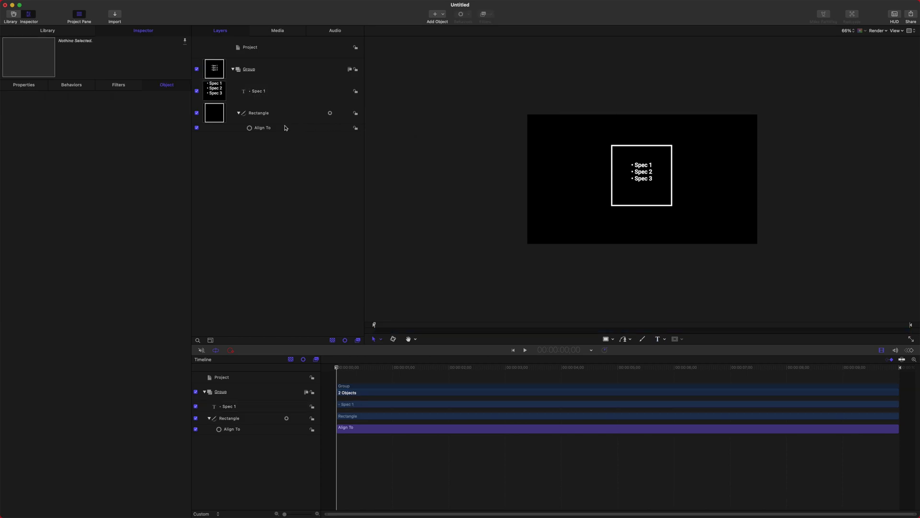
pyautogui.click(271, 110)
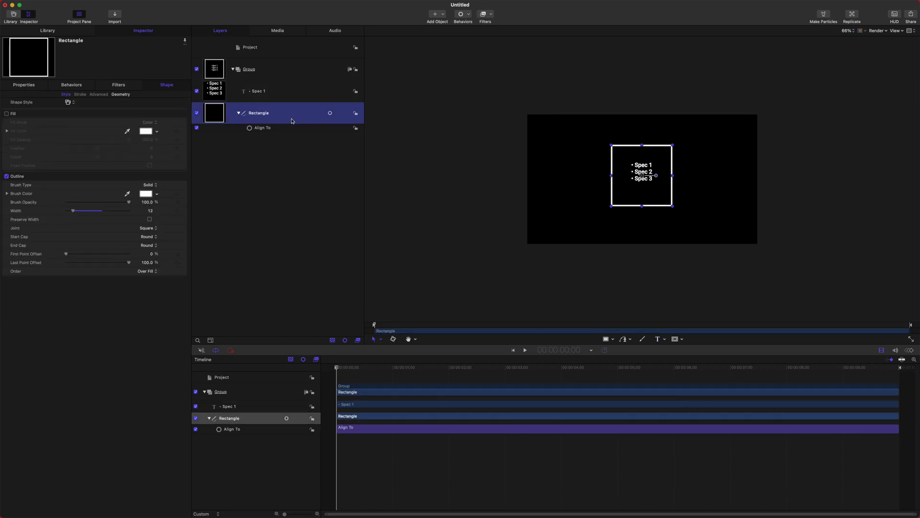
pyautogui.click(121, 94)
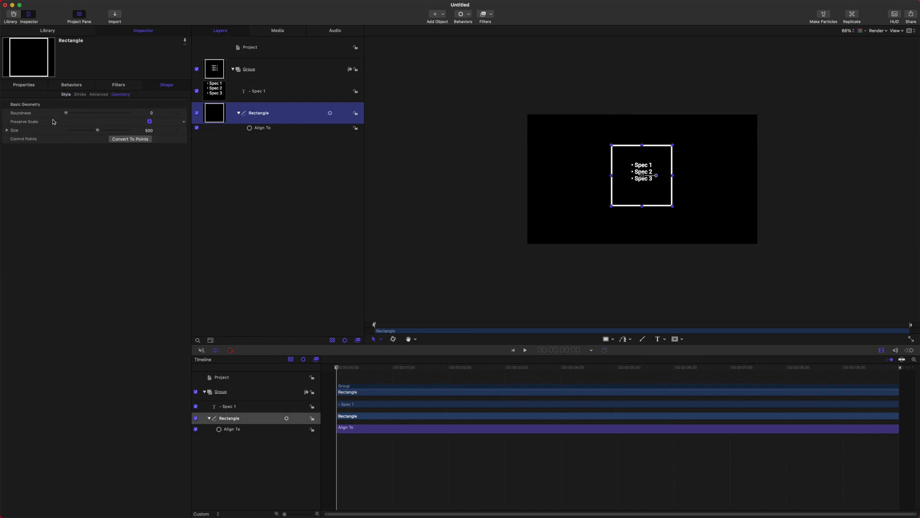
pyautogui.click(7, 129)
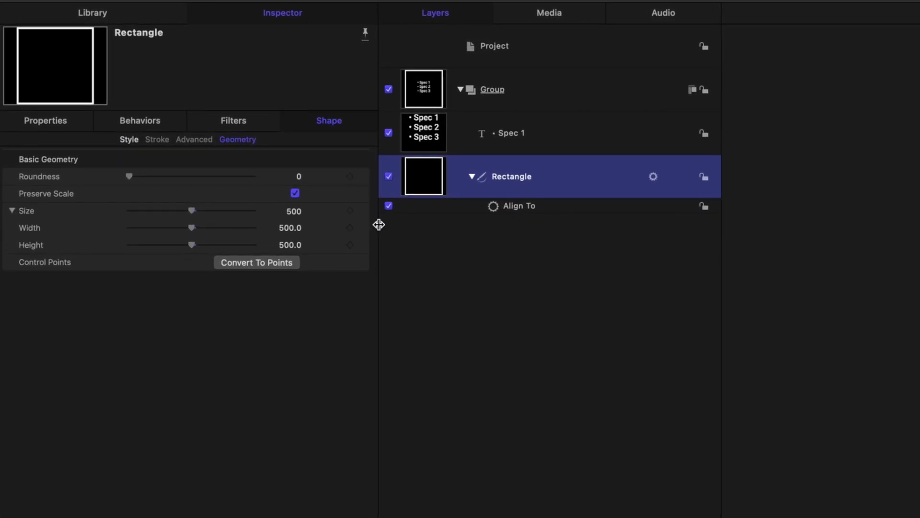
# Add a Link behavior to the rectangle's width, sourced from Spec 1's Object Width.
pyautogui.click(365, 228)
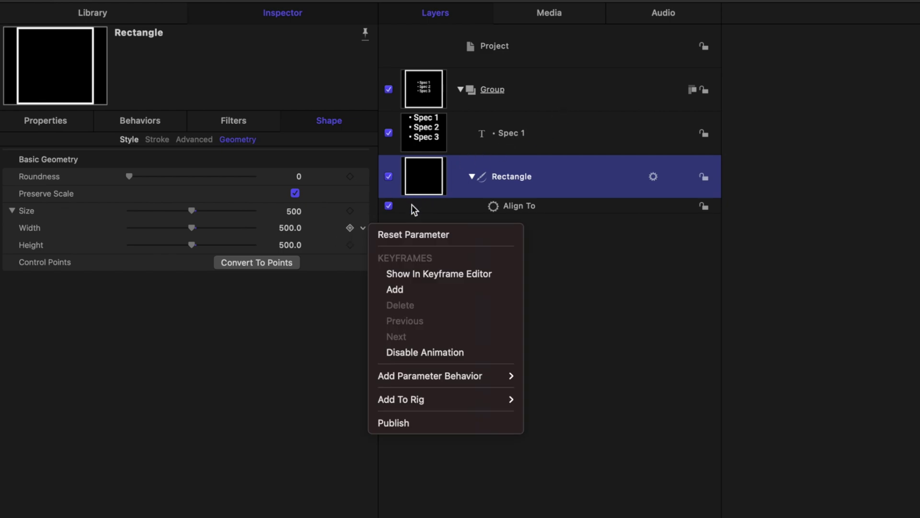
pyautogui.moveTo(434, 379)
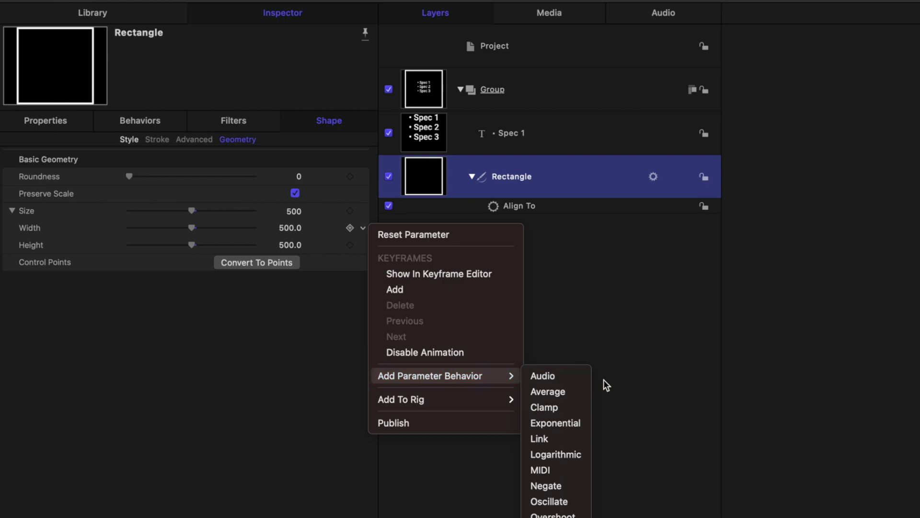
pyautogui.click(575, 437)
pyautogui.moveTo(436, 133); pyautogui.dragTo(294, 171)
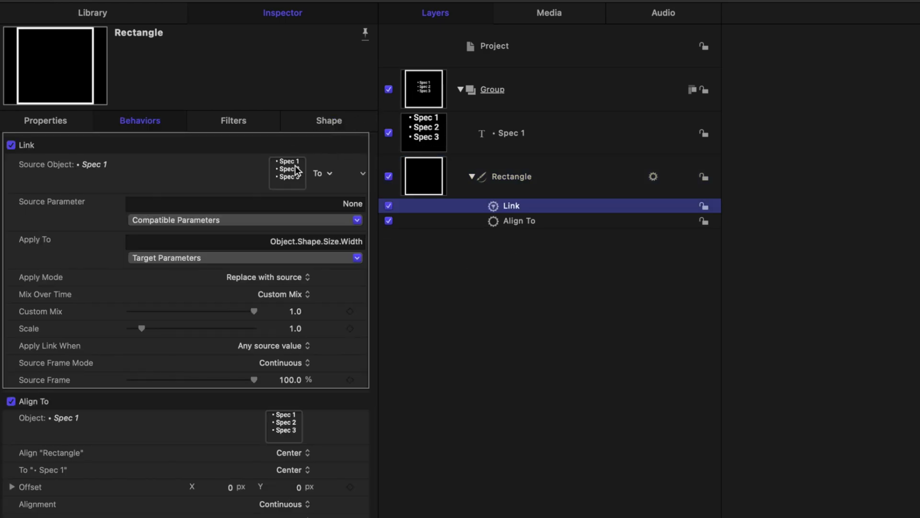
pyautogui.click(176, 221)
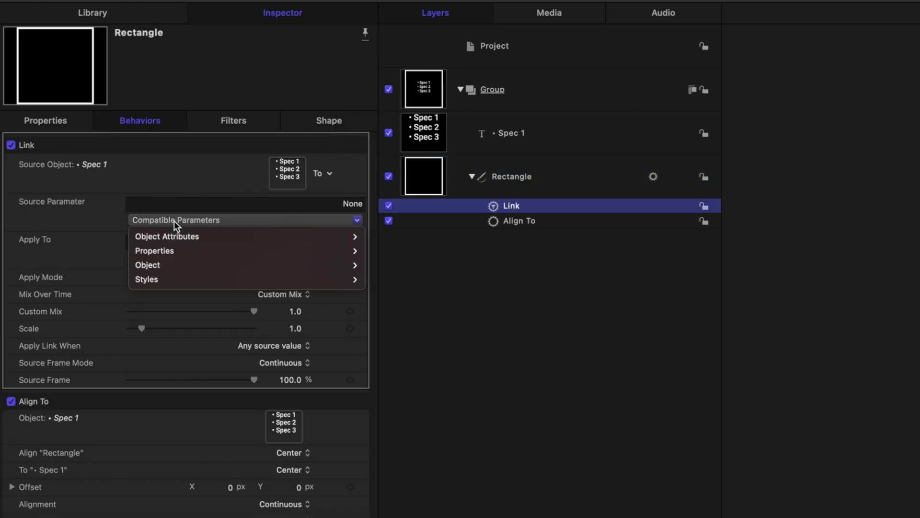
pyautogui.moveTo(192, 237)
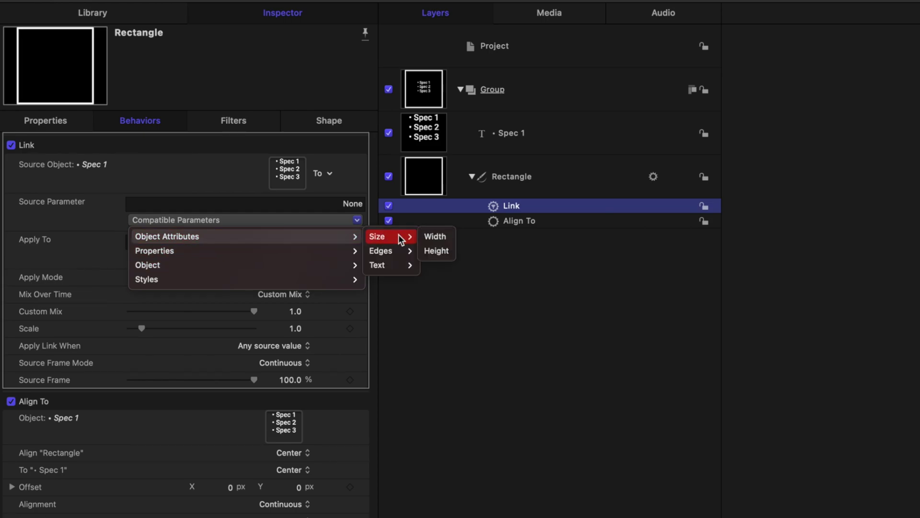
pyautogui.click(425, 234)
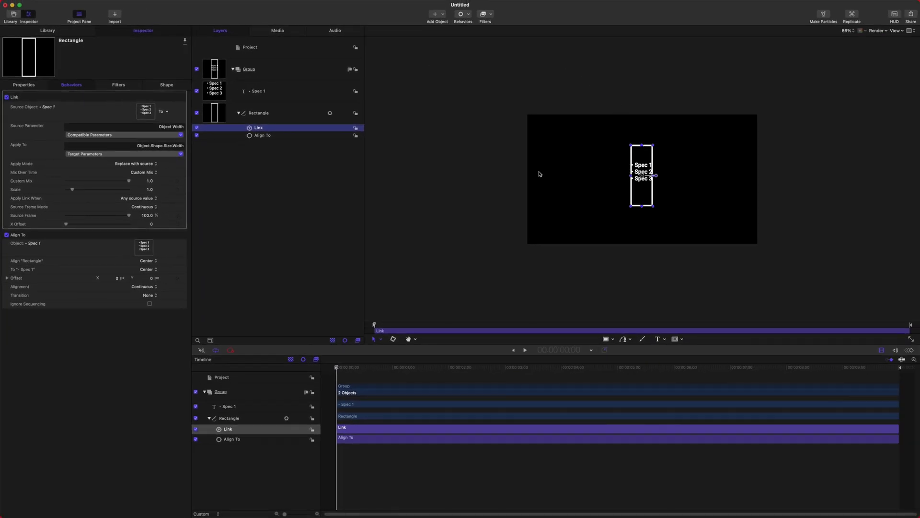
# Set the link's X Offset to 100 and rename the behavior Link X.
pyautogui.click(151, 224)
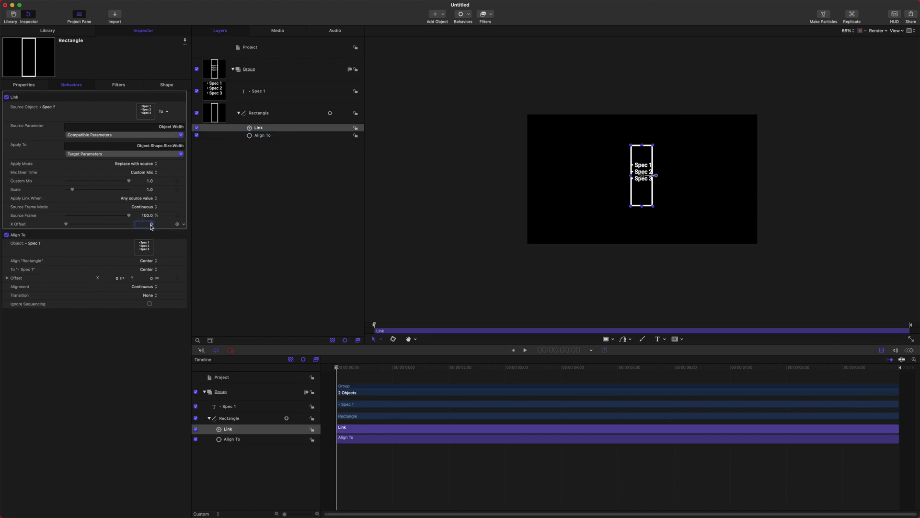
pyautogui.press('Return')
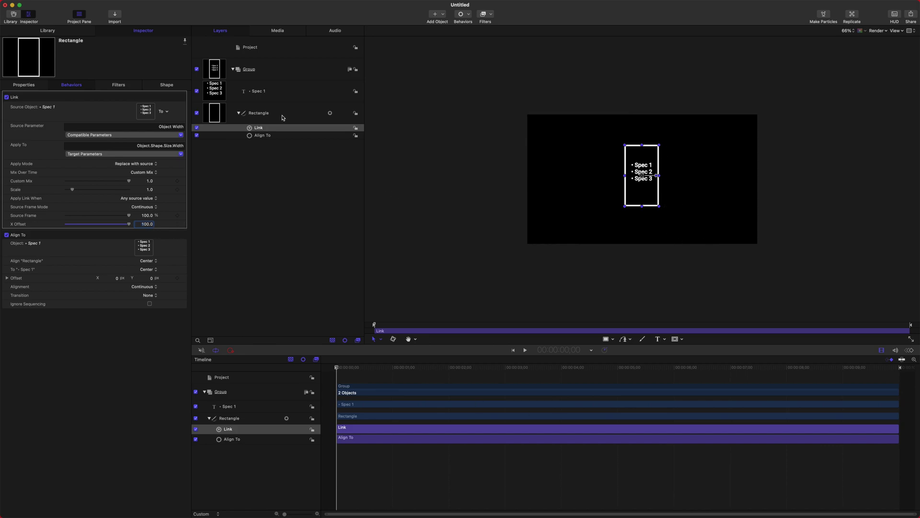
pyautogui.doubleClick(258, 127)
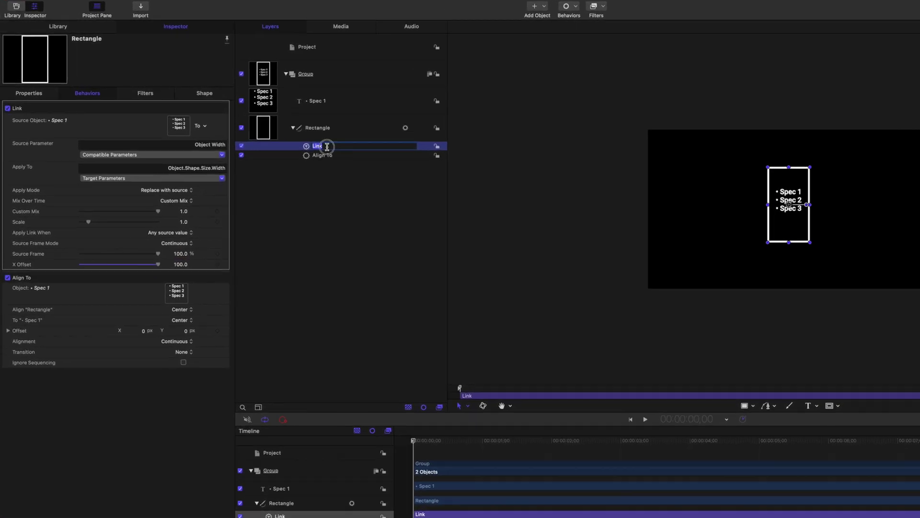
pyautogui.write('X')
pyautogui.press('Return')
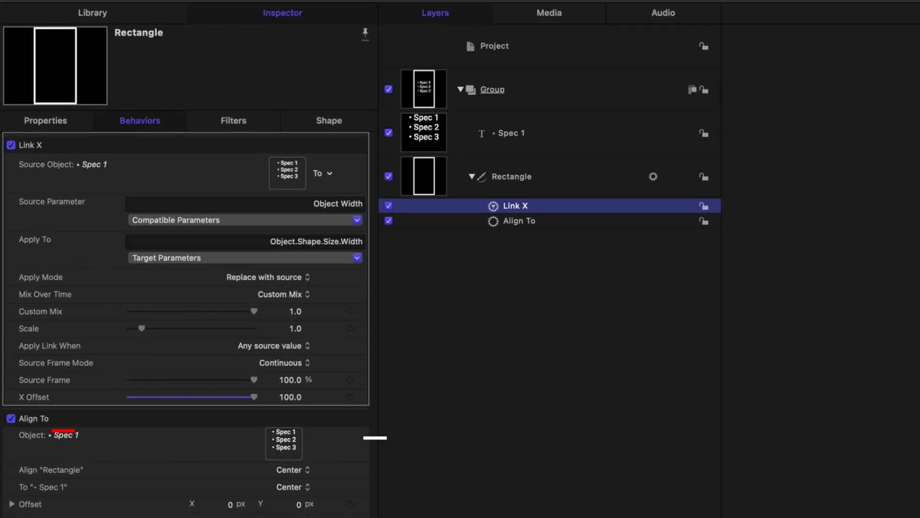
# Duplicate Link X and rename the copy Link Y.
pyautogui.press('super+d')
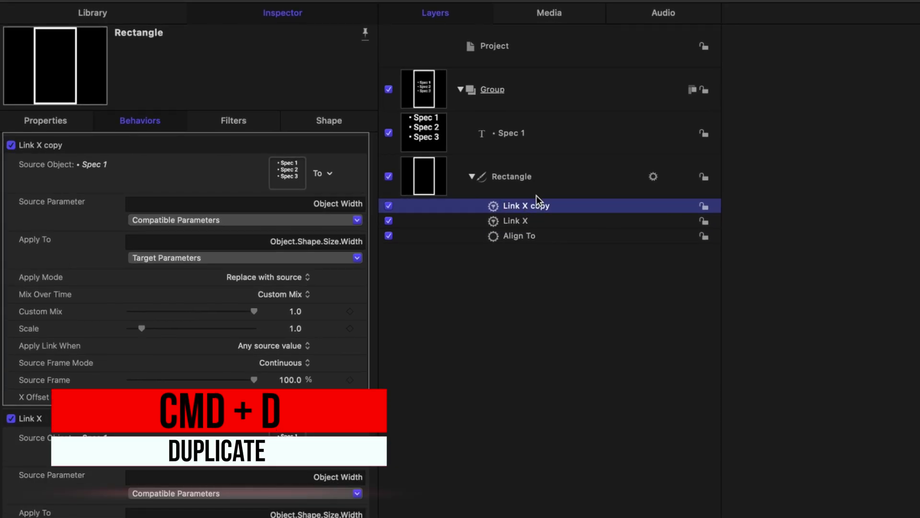
pyautogui.doubleClick(545, 206)
pyautogui.moveTo(555, 206); pyautogui.dragTo(513, 206)
pyautogui.write('Y')
pyautogui.press('Return')
# Make Link Y drive Shape Size Height from Spec 1's Object Height, with Y Offset 100.
pyautogui.click(137, 220)
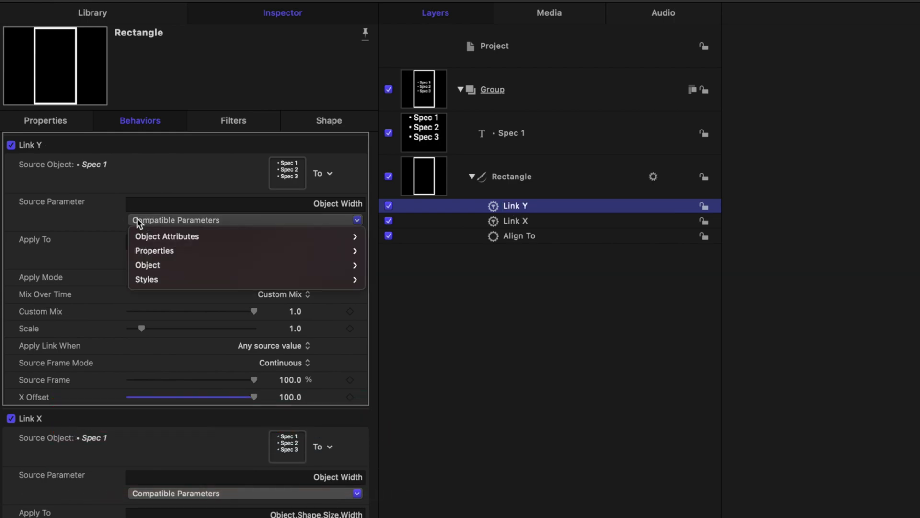
pyautogui.moveTo(162, 235)
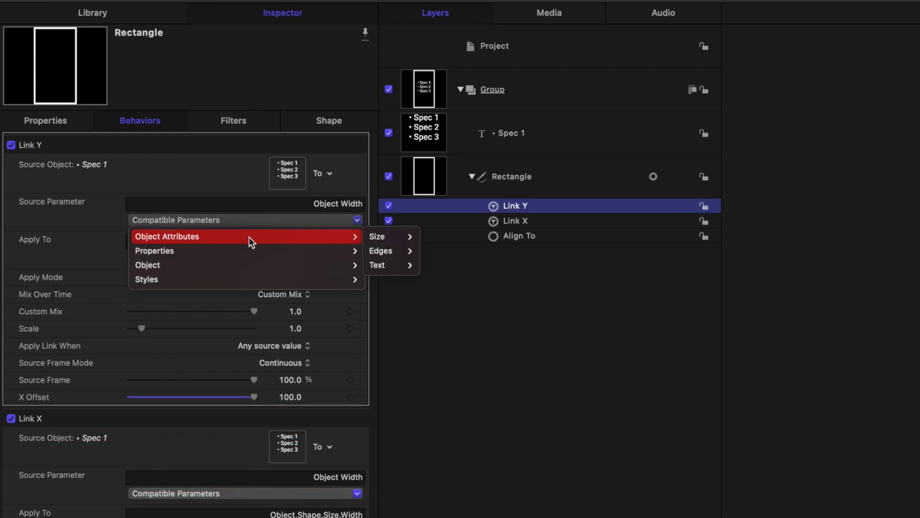
pyautogui.moveTo(380, 238)
pyautogui.click(446, 251)
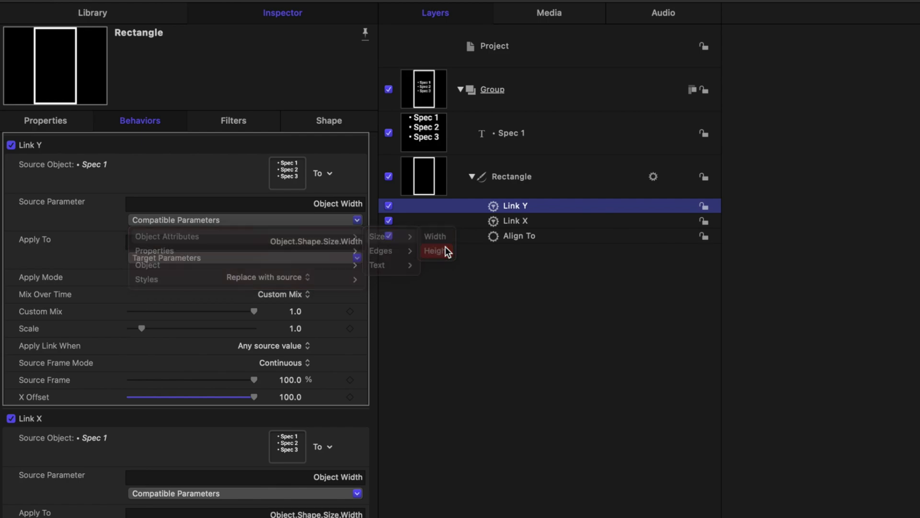
pyautogui.click(187, 258)
pyautogui.click(187, 259)
pyautogui.click(187, 258)
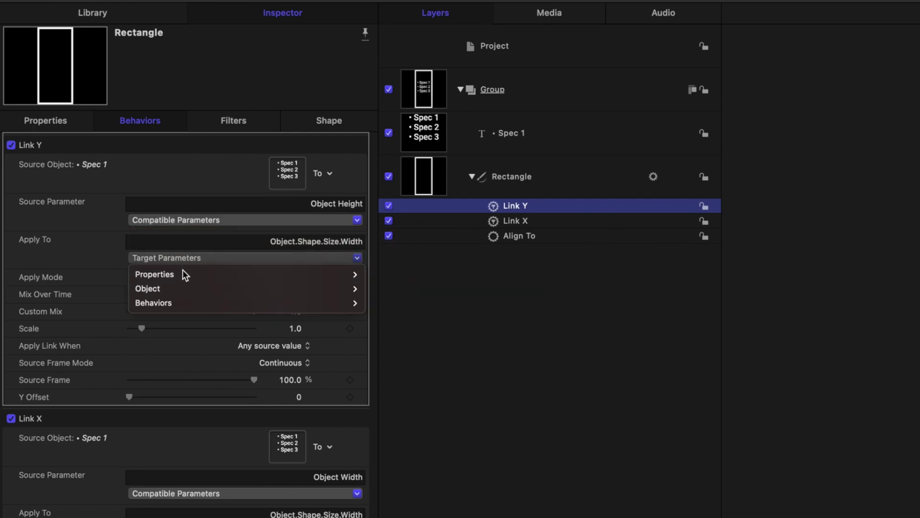
pyautogui.moveTo(169, 286)
pyautogui.moveTo(393, 289)
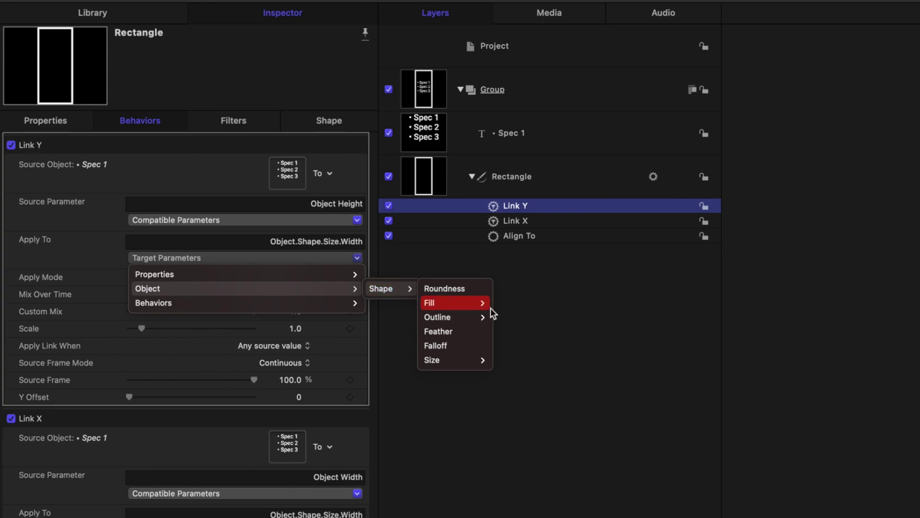
pyautogui.moveTo(461, 362)
pyautogui.click(509, 387)
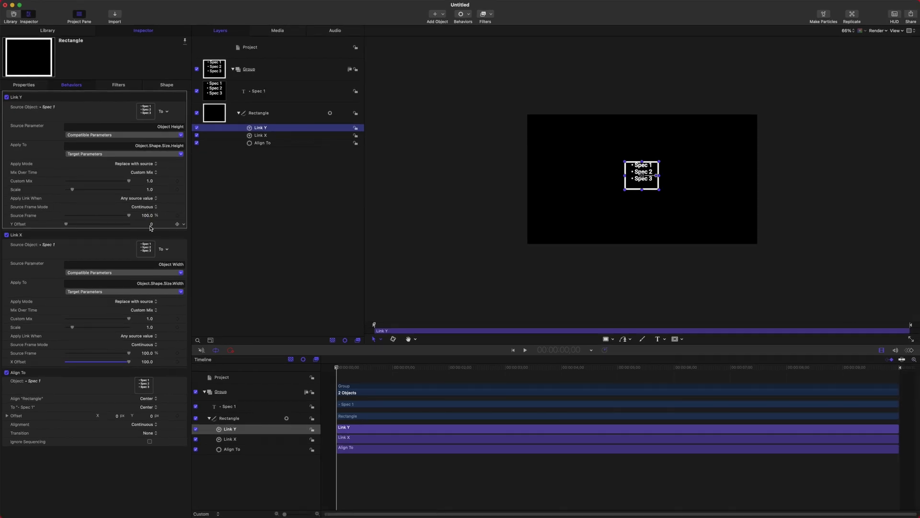
pyautogui.click(150, 225)
pyautogui.write('10')
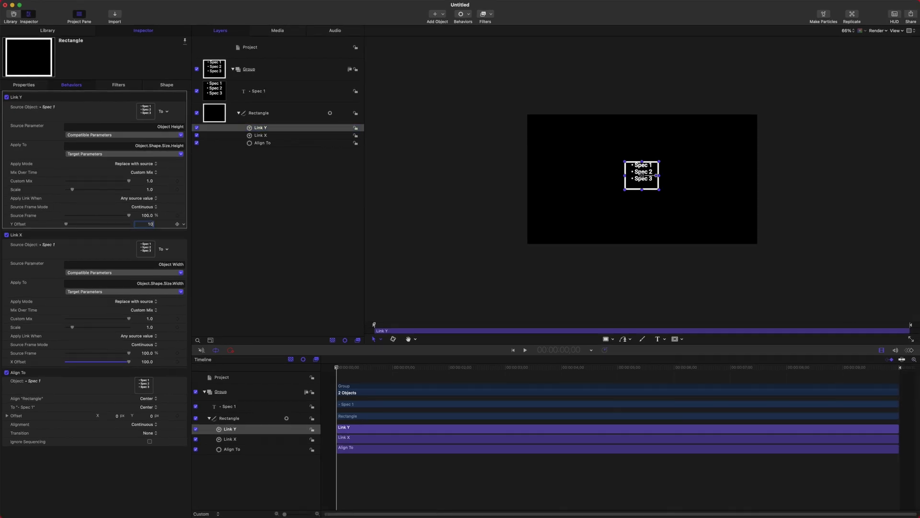
pyautogui.write('0')
pyautogui.press('Return')
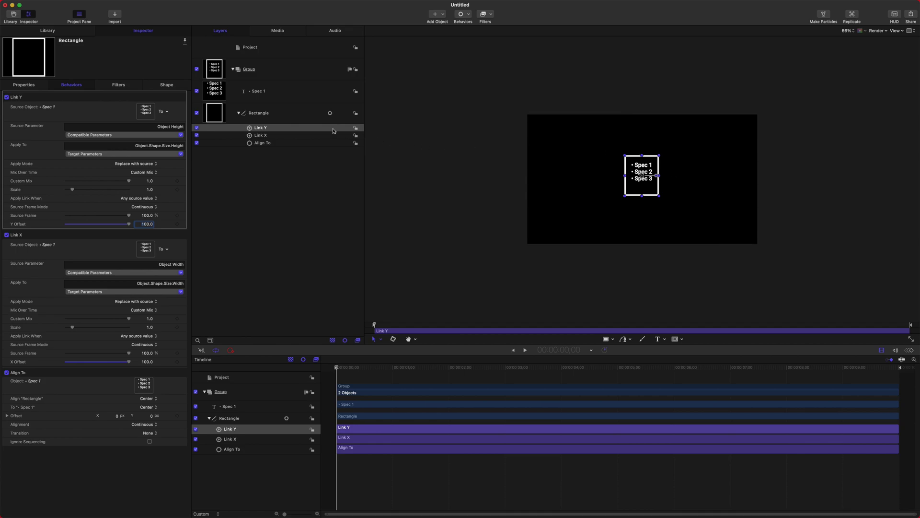
# Test the box's resizing by adding and removing an empty line after Spec 3.
pyautogui.click(286, 92)
pyautogui.doubleClick(647, 181)
pyautogui.click(648, 184)
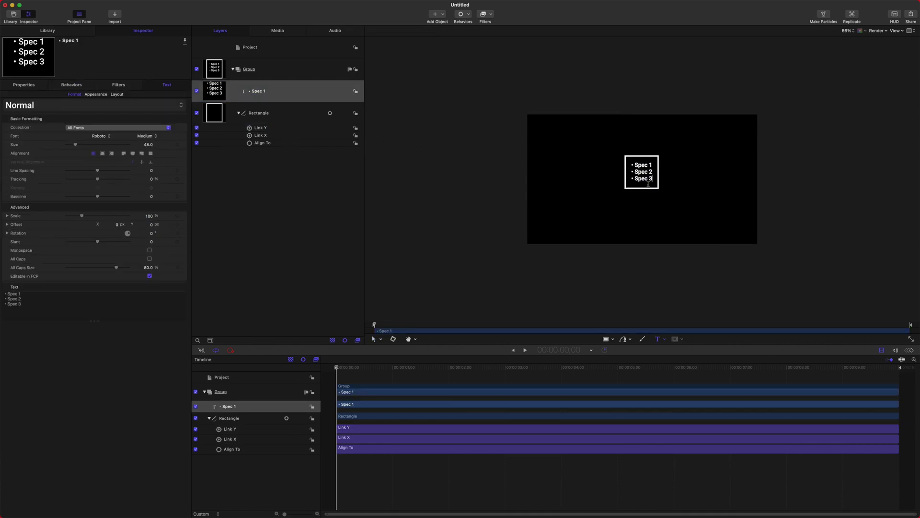
pyautogui.press('Return')
pyautogui.press('BackSpace')
# Add a fourth bullet line, '• Spec 4', below Spec 3 in the text layer.
pyautogui.click(270, 109)
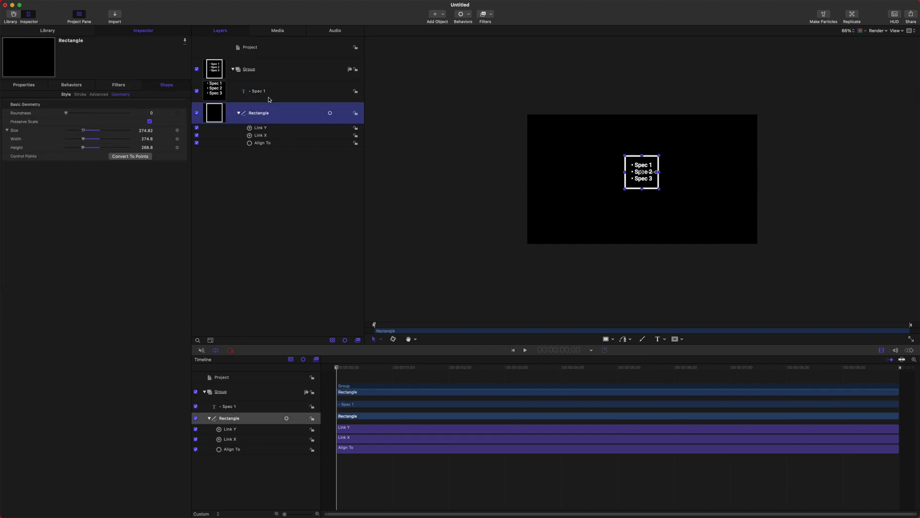
pyautogui.click(287, 96)
pyautogui.moveTo(642, 169)
pyautogui.mouseDown()
pyautogui.moveTo(609, 161)
pyautogui.moveTo(642, 169)
pyautogui.mouseUp()
pyautogui.doubleClick(659, 181)
pyautogui.press('Return')
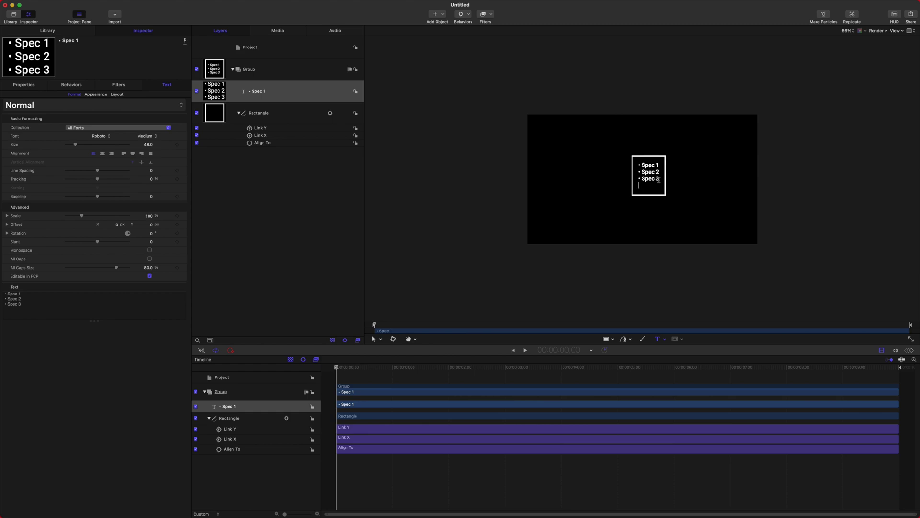
pyautogui.write('• Spec 4')
pyautogui.click(292, 92)
pyautogui.moveTo(290, 108); pyautogui.dragTo(283, 92)
pyautogui.click(282, 93)
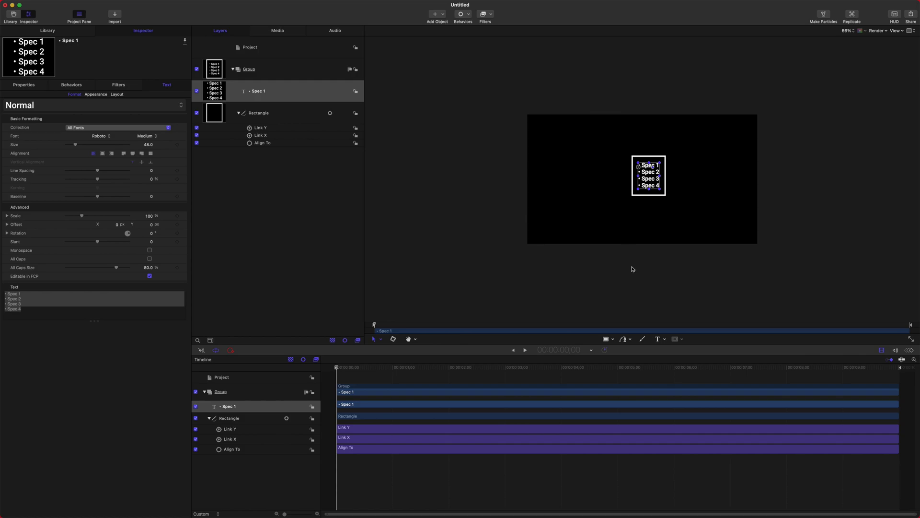
pyautogui.click(625, 339)
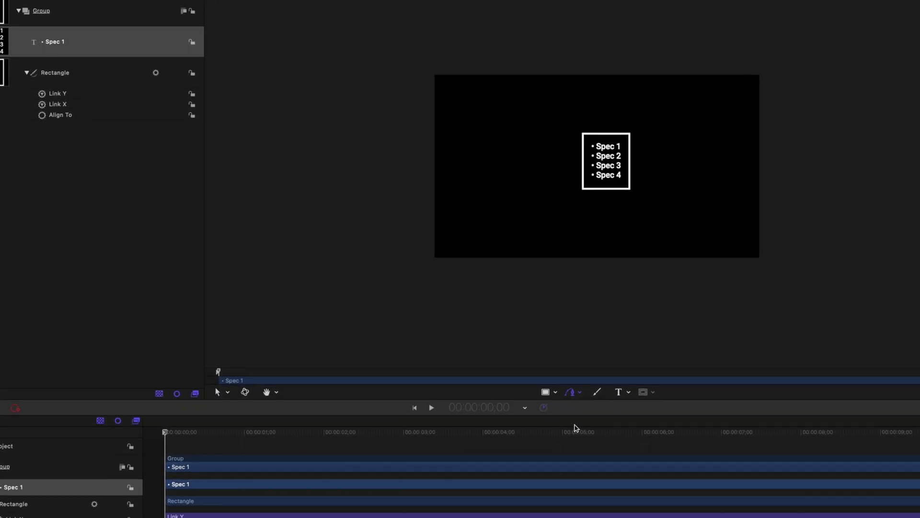
# Draw a two-point Bezier line running down-left from the box's bottom-left corner.
pyautogui.click(513, 180)
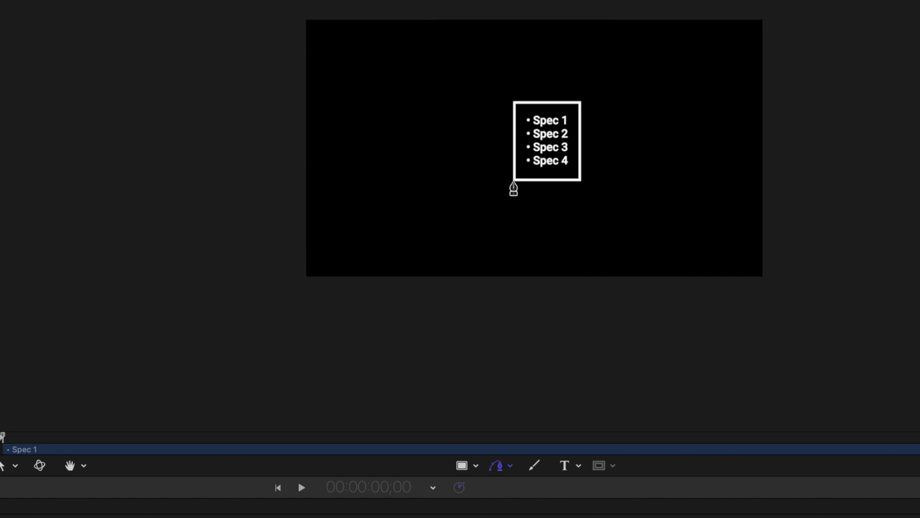
pyautogui.click(484, 212)
pyautogui.press('Return')
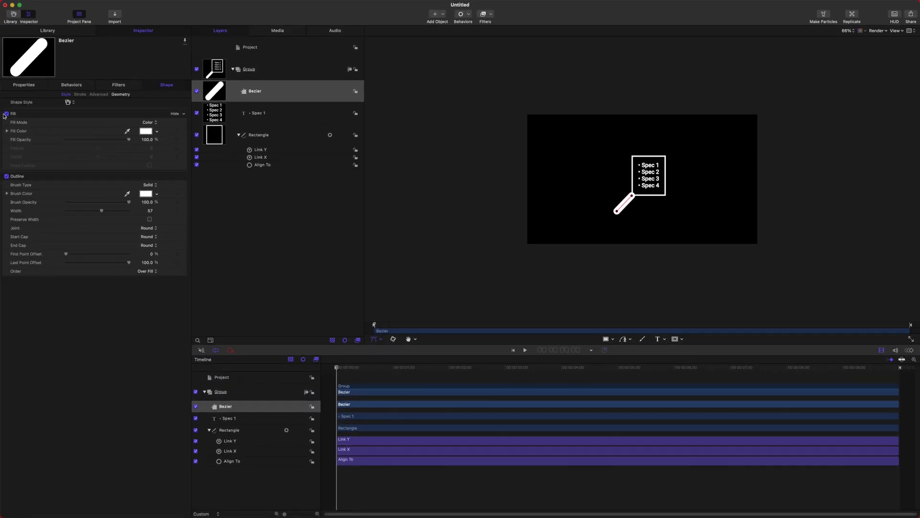
# Remove the line's fill, set its outline width to 12, and view the canvas at 100%.
pyautogui.click(6, 114)
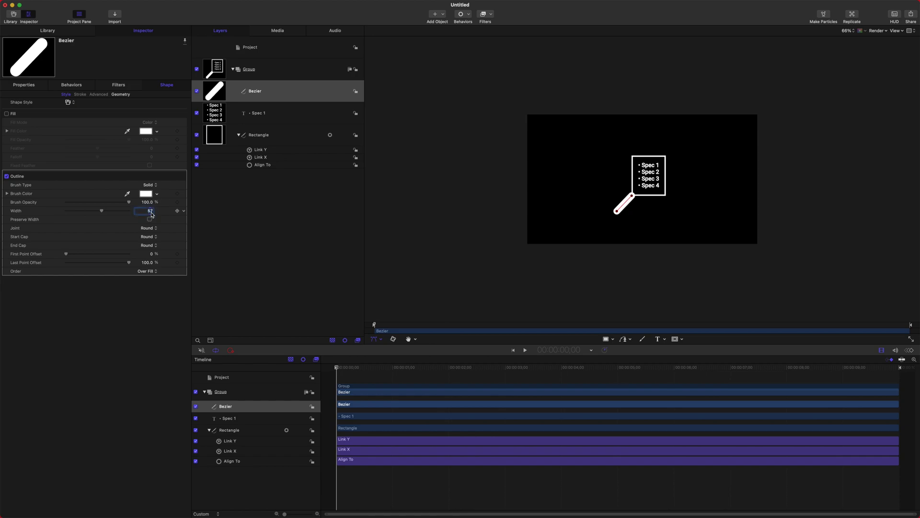
pyautogui.write('12')
pyautogui.press('Return')
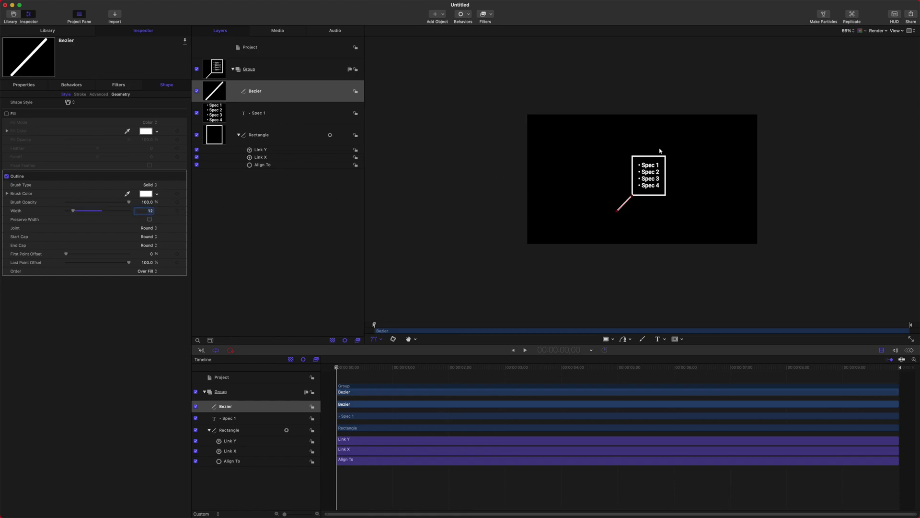
pyautogui.click(625, 204)
pyautogui.click(632, 197)
pyautogui.click(625, 204)
pyautogui.hotkey('alt', 'z')
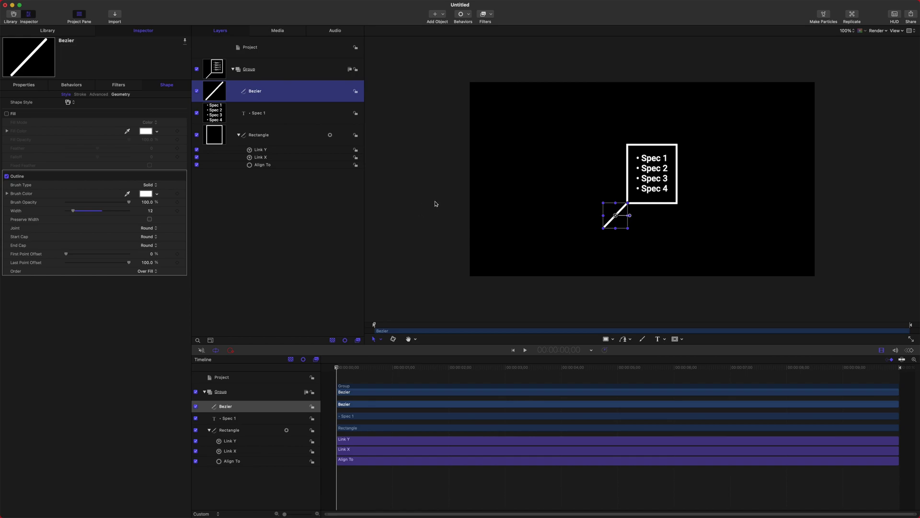
# Draw a circle at the line's lower end with fill off and outline width 12.
pyautogui.click(609, 339)
pyautogui.click(618, 359)
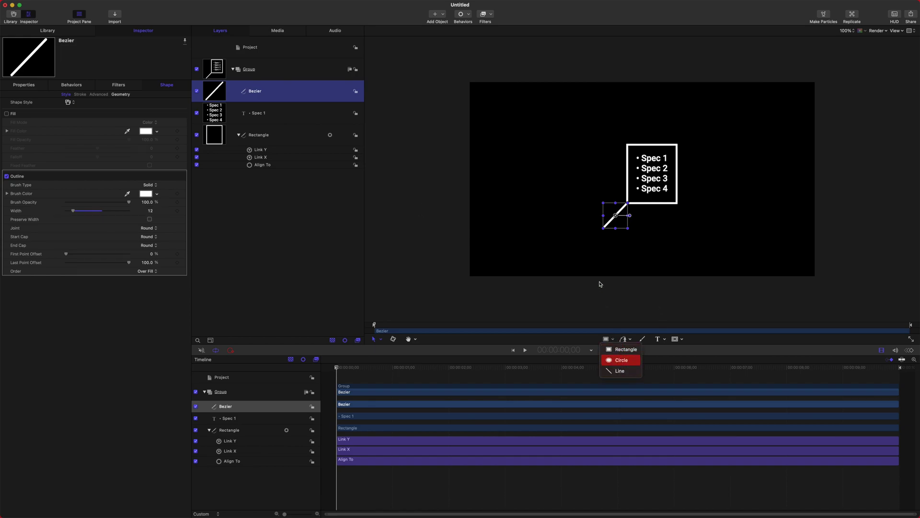
pyautogui.moveTo(576, 224); pyautogui.dragTo(603, 258)
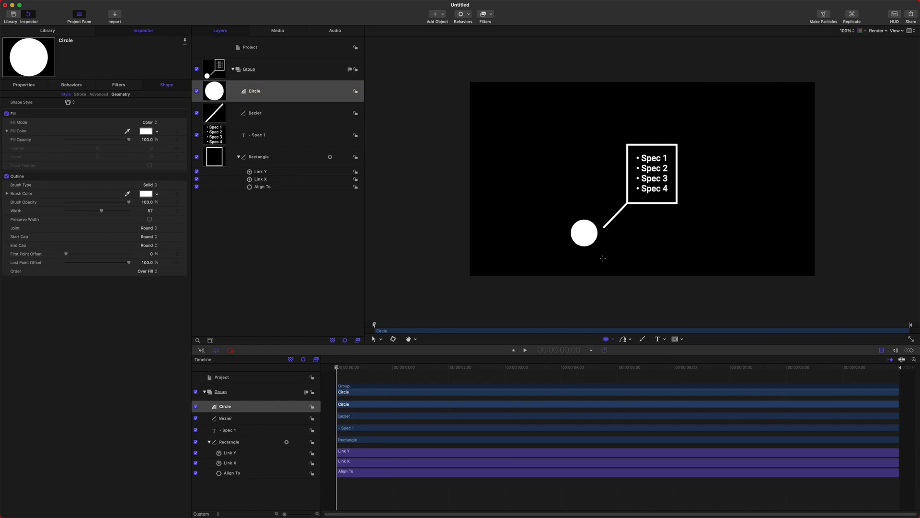
pyautogui.click(6, 114)
pyautogui.click(149, 214)
pyautogui.write('12')
pyautogui.press('Return')
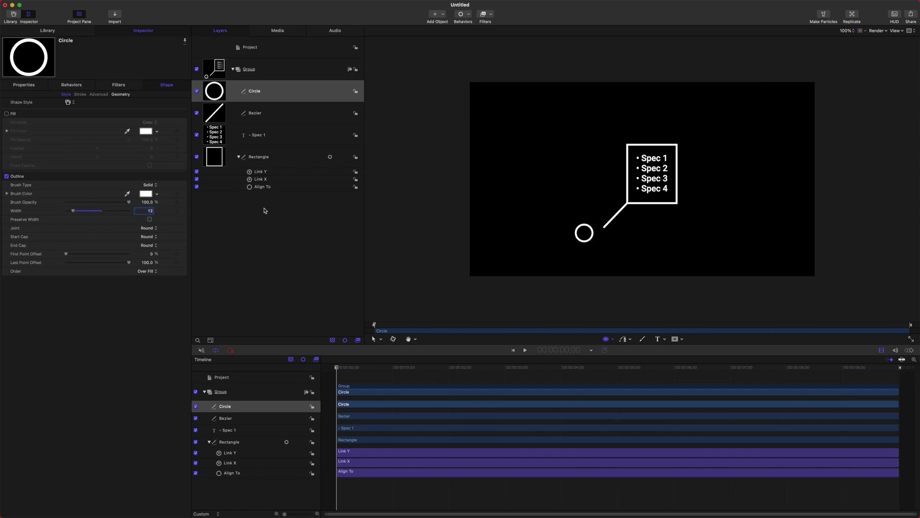
# Nudge the circle right onto the line's end, then select the line layer.
pyautogui.click(375, 339)
pyautogui.moveTo(585, 234); pyautogui.dragTo(598, 235)
pyautogui.click(272, 111)
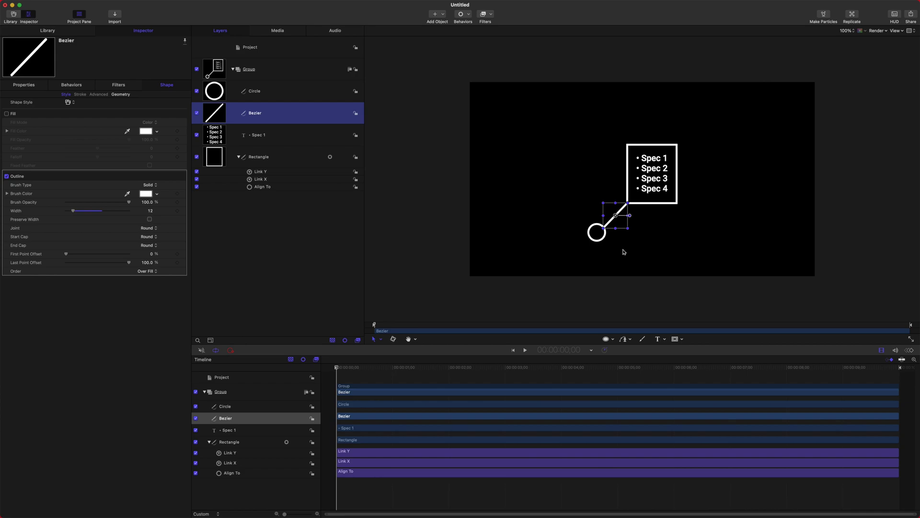
pyautogui.click(464, 16)
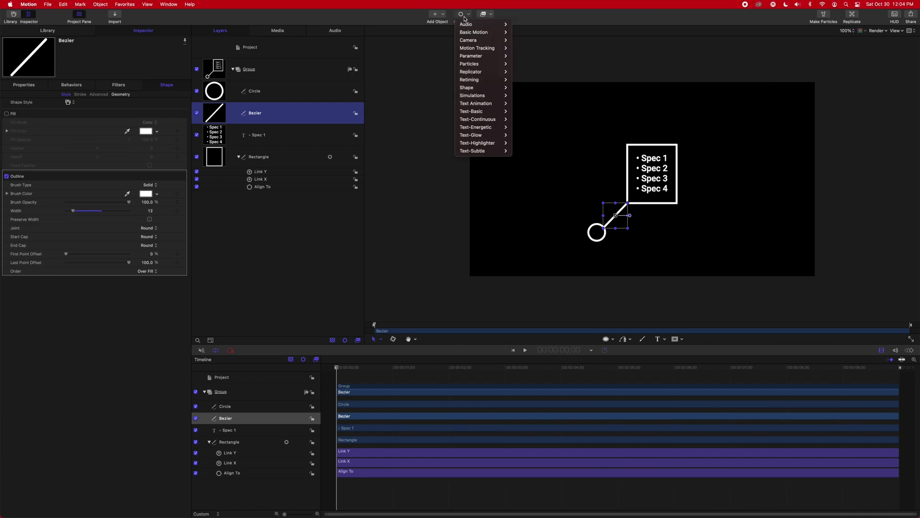
pyautogui.moveTo(494, 88)
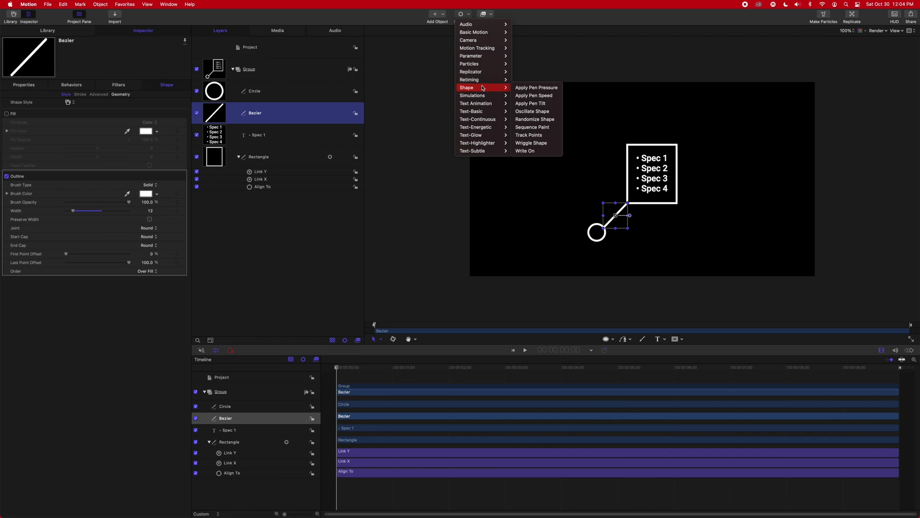
pyautogui.click(528, 134)
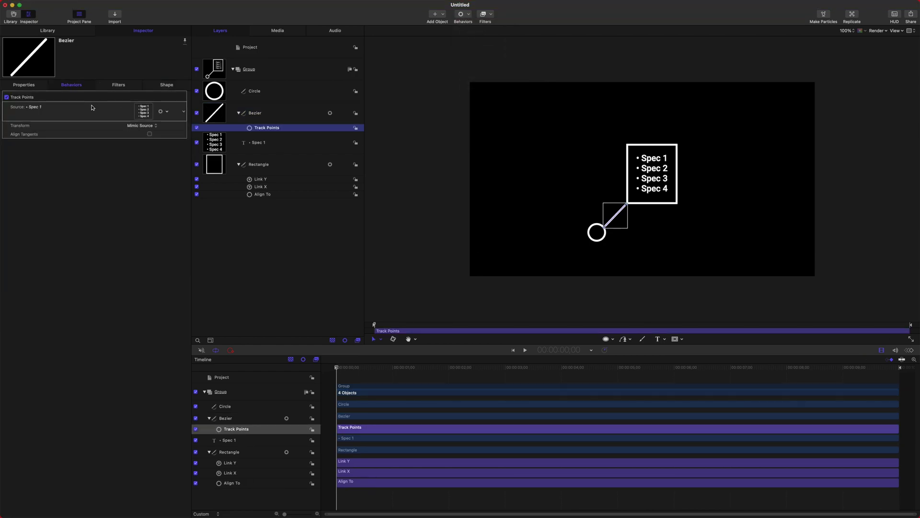
pyautogui.click(105, 149)
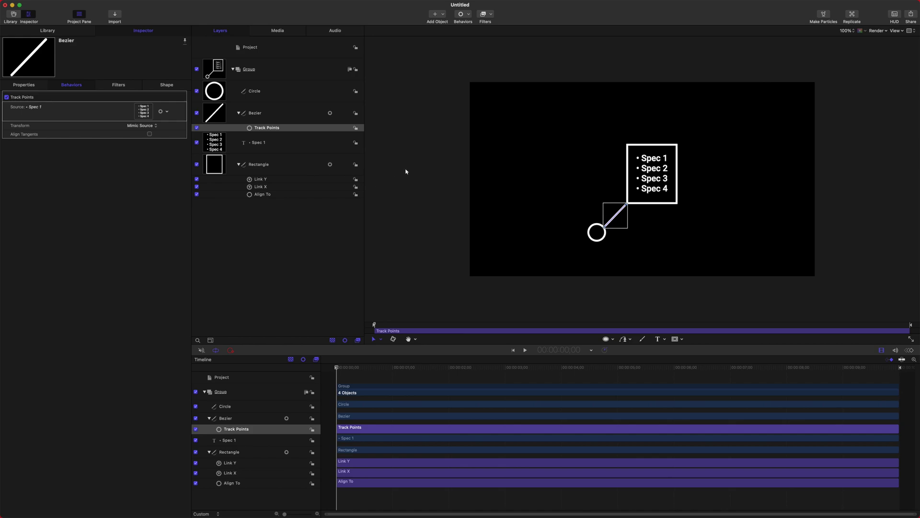
# Import Control Point.png into the project with Cmd+I.
pyautogui.click(266, 237)
pyautogui.press('super+i')
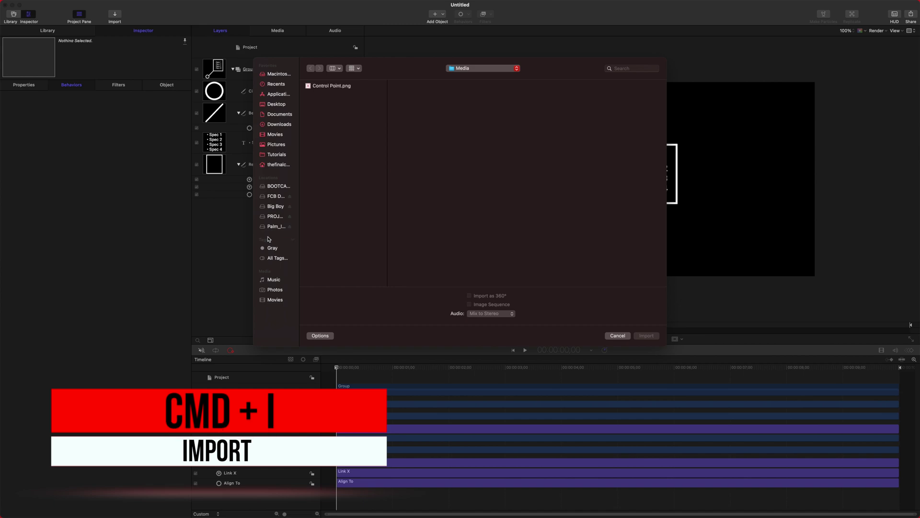
pyautogui.click(343, 86)
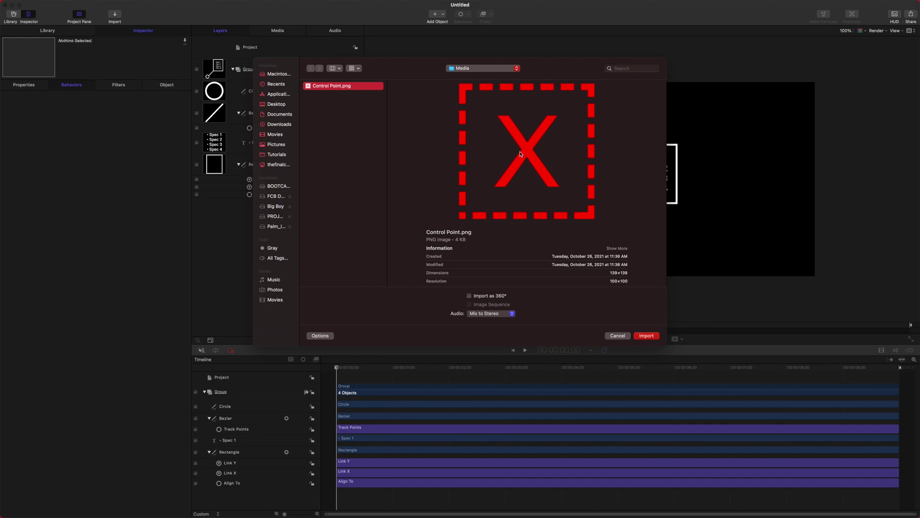
pyautogui.click(655, 337)
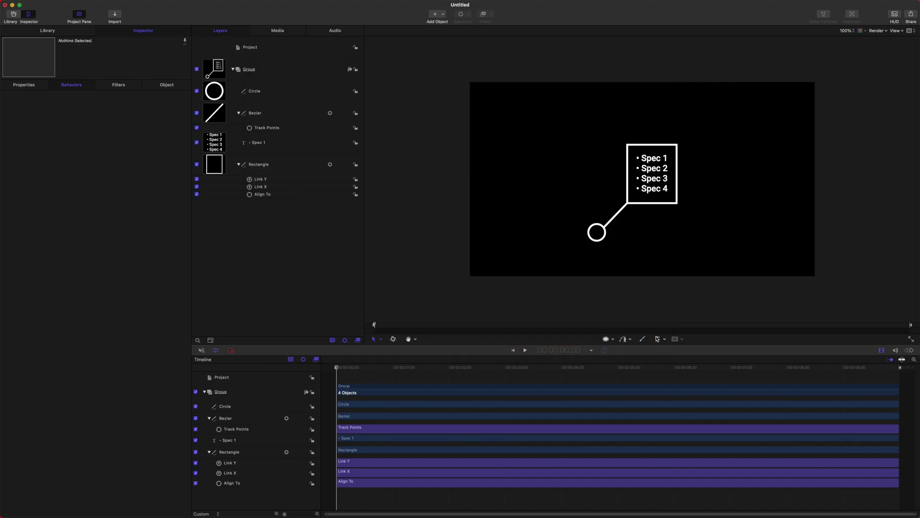
# Give Control Point an Align To behavior targeting the Rectangle's Lower Left corner.
pyautogui.moveTo(648, 183); pyautogui.dragTo(633, 207)
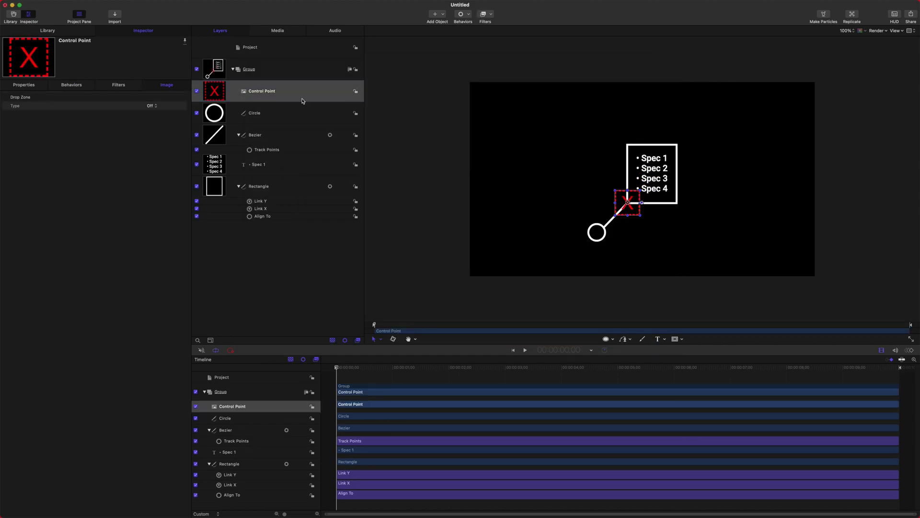
pyautogui.click(464, 14)
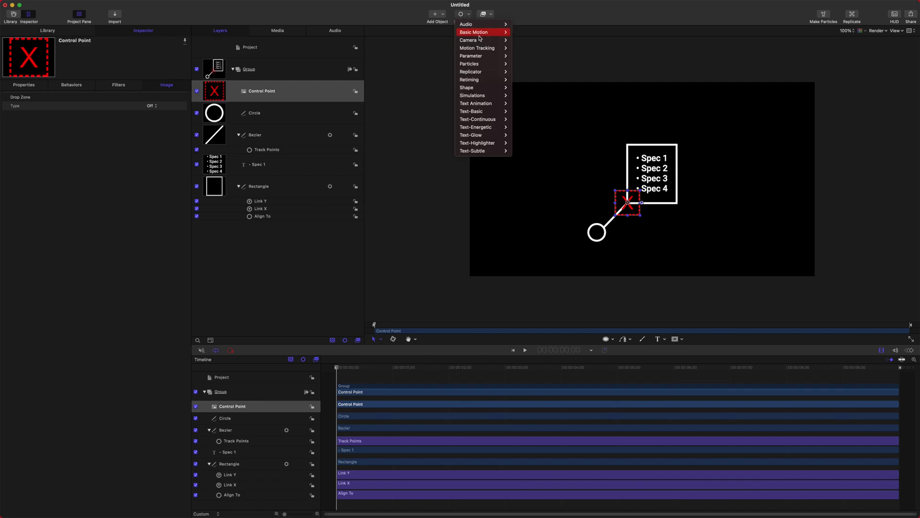
pyautogui.moveTo(478, 33)
pyautogui.click(524, 32)
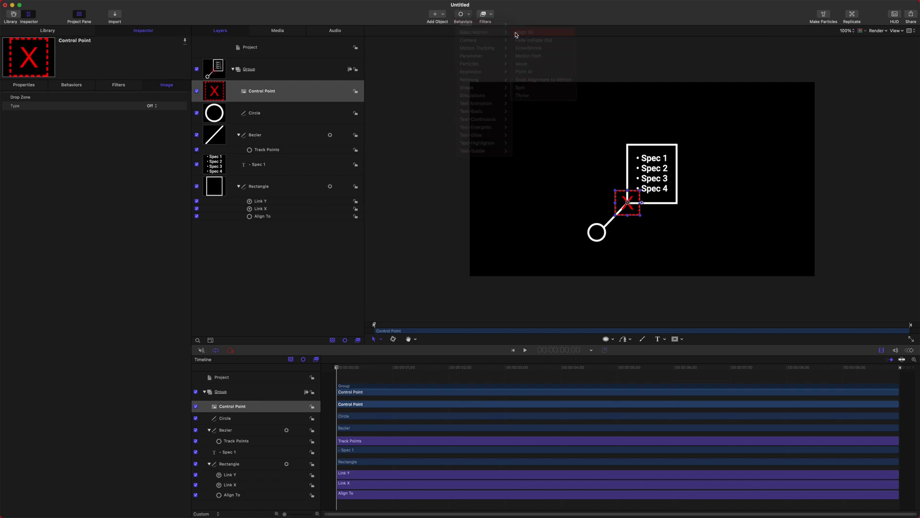
pyautogui.moveTo(225, 198); pyautogui.dragTo(144, 110)
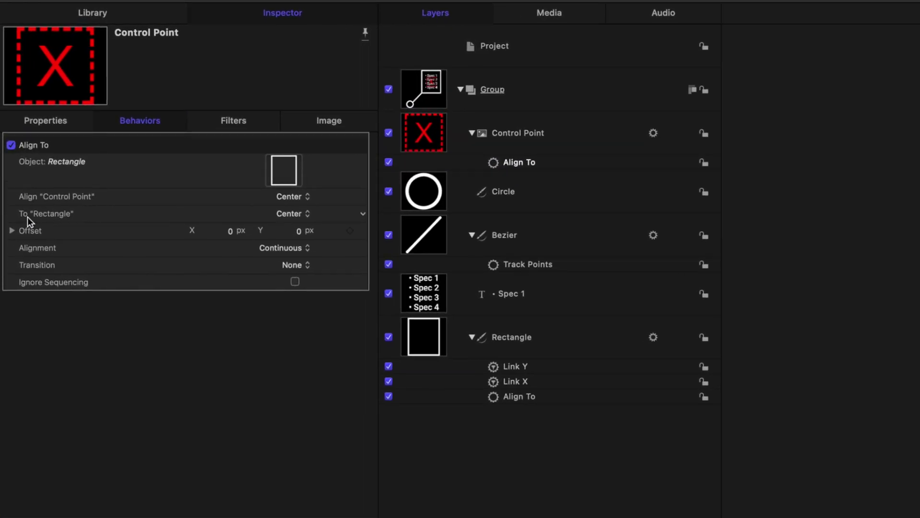
pyautogui.click(290, 216)
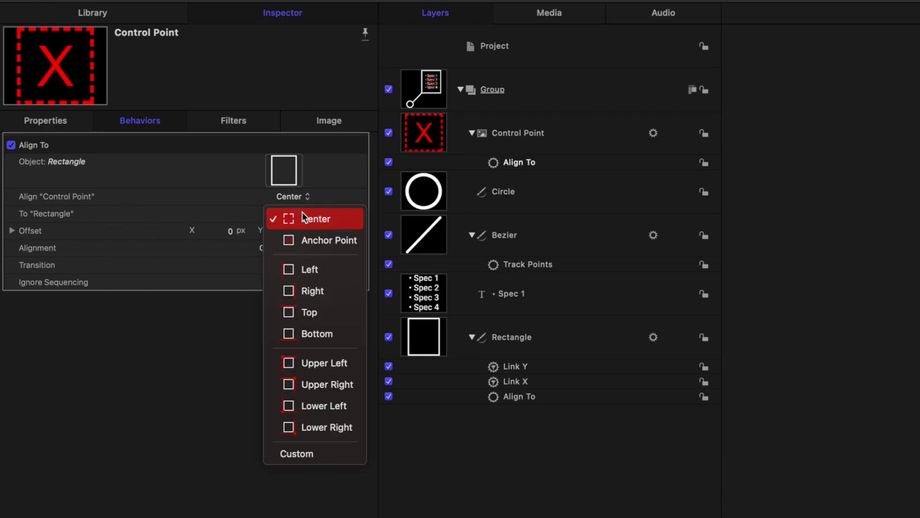
pyautogui.click(312, 405)
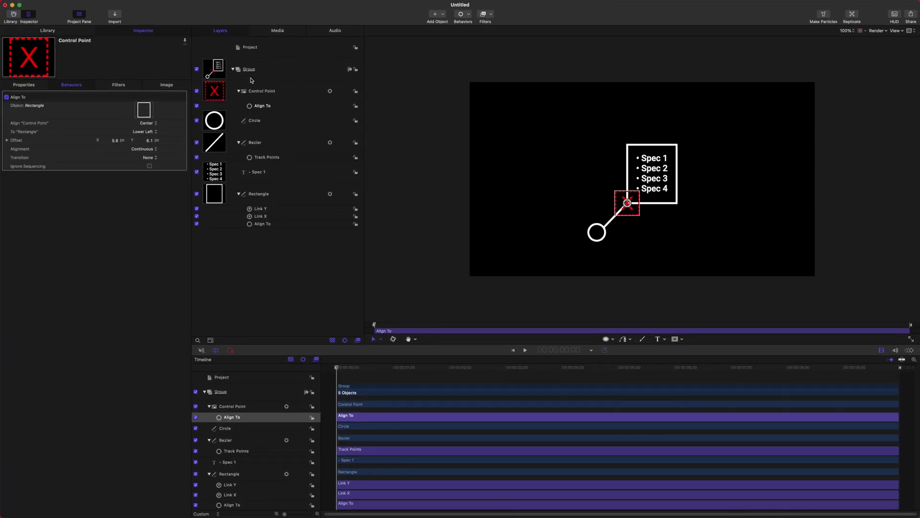
# Set the line's Track Points source to Control Point, untrack point 2, and use Attach to Source.
pyautogui.click(267, 157)
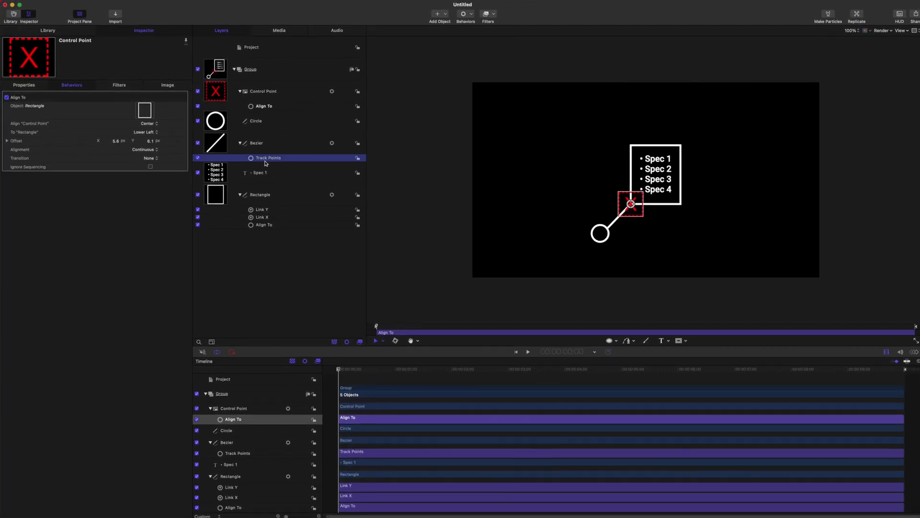
pyautogui.moveTo(378, 126); pyautogui.dragTo(246, 168)
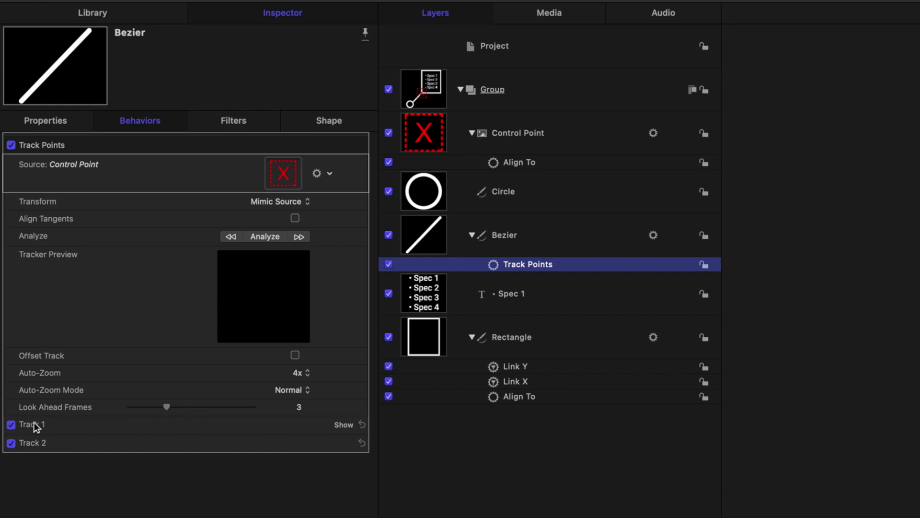
pyautogui.click(11, 443)
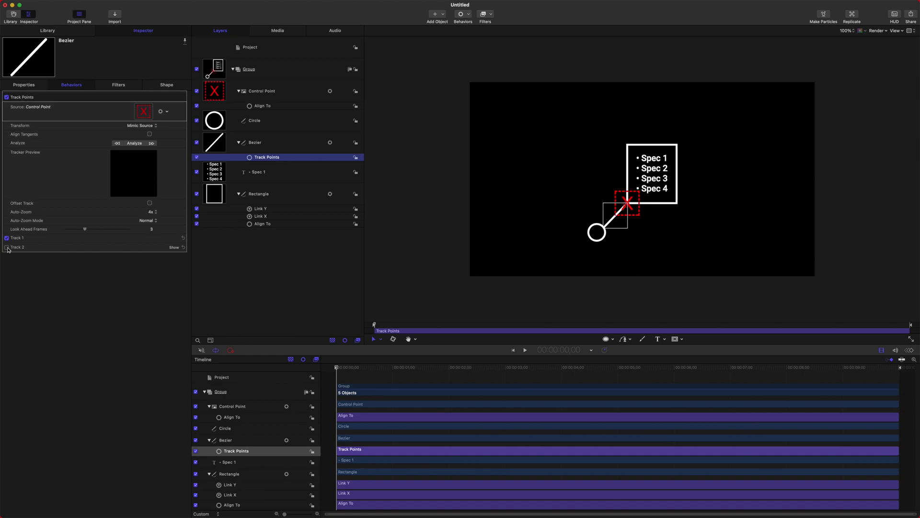
pyautogui.click(140, 126)
pyautogui.click(138, 119)
# Check the Control Point on the canvas, then shift the Spec 1 text slightly right.
pyautogui.click(285, 96)
pyautogui.click(625, 211)
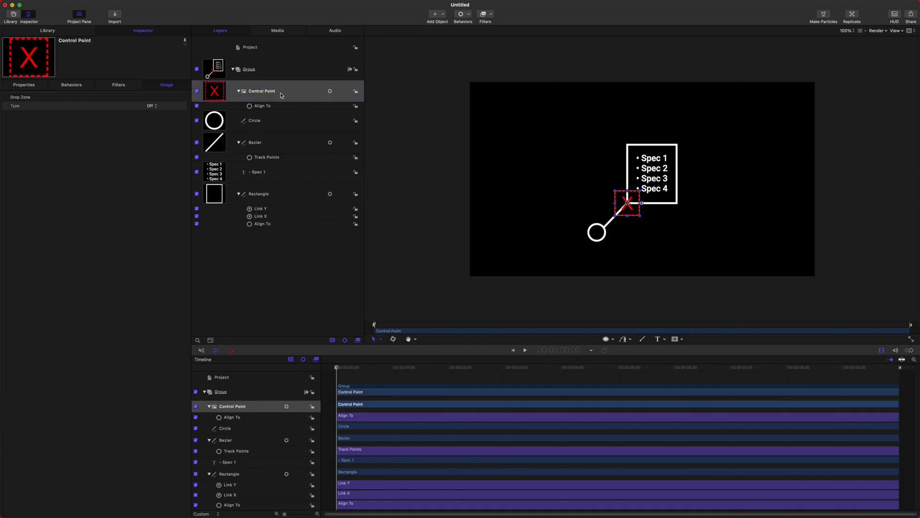
pyautogui.click(221, 170)
pyautogui.moveTo(643, 170)
pyautogui.mouseDown()
pyautogui.moveTo(650, 175)
pyautogui.moveTo(688, 155)
pyautogui.moveTo(682, 140)
pyautogui.moveTo(660, 139)
pyautogui.moveTo(711, 140)
pyautogui.moveTo(661, 140)
pyautogui.moveTo(643, 169)
pyautogui.mouseUp()
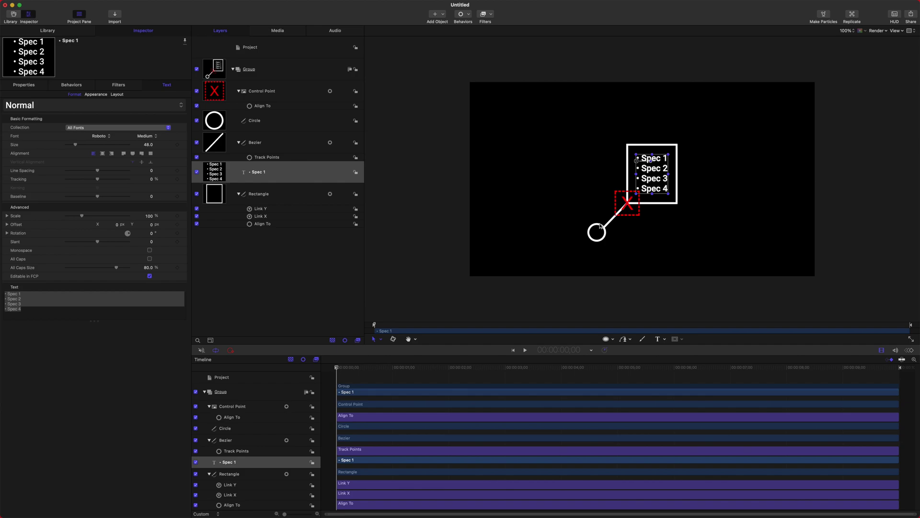
# Duplicate Control Point and align the copy to the Circle's Upper Right, nudging it down-left.
pyautogui.click(278, 98)
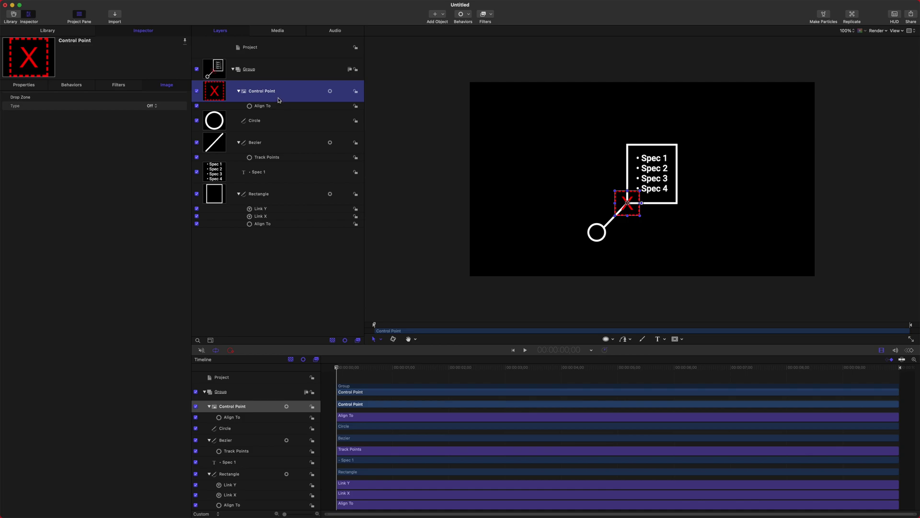
pyautogui.press('super+d')
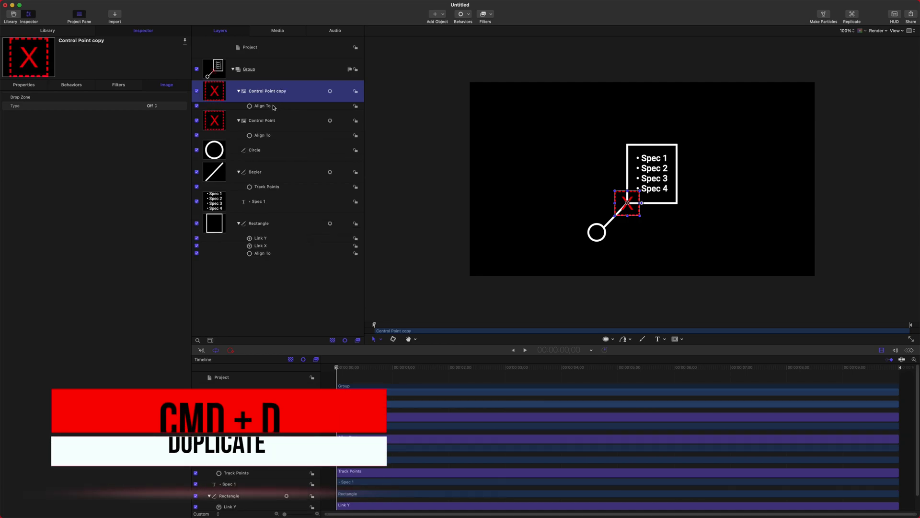
pyautogui.click(274, 107)
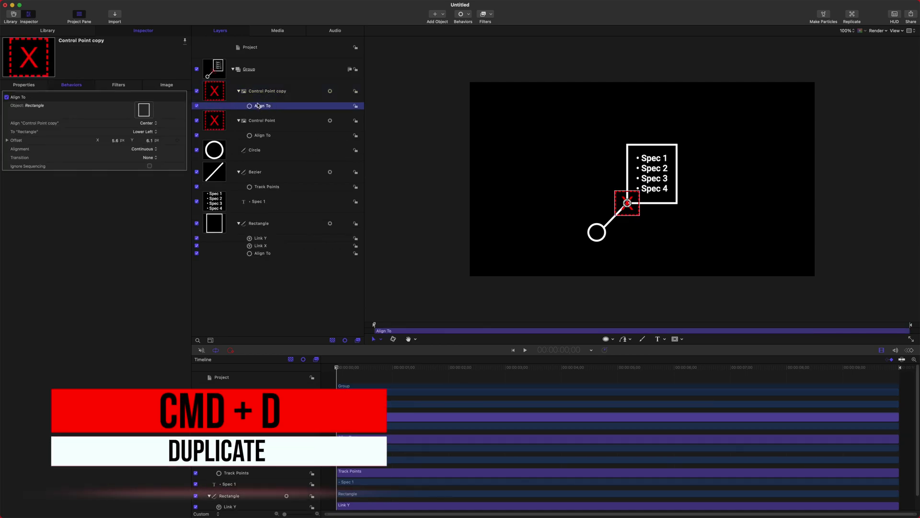
pyautogui.moveTo(255, 150); pyautogui.dragTo(146, 116)
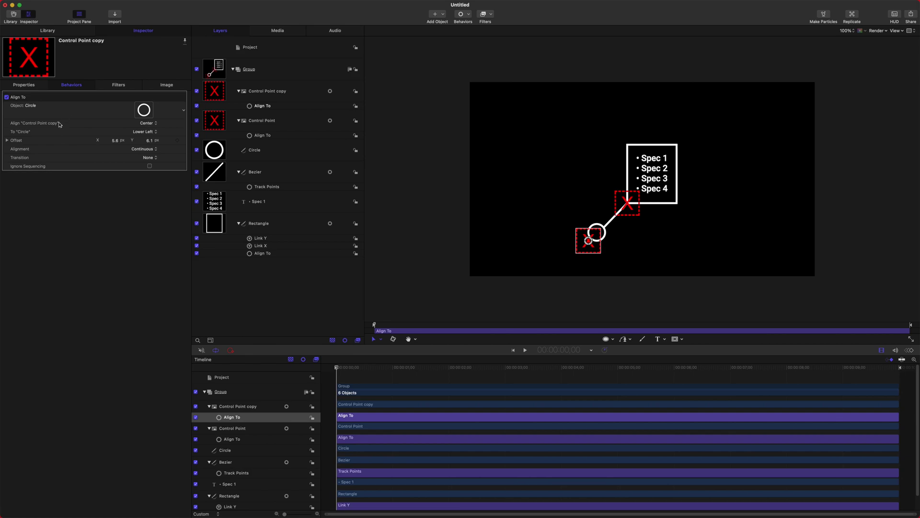
pyautogui.click(149, 132)
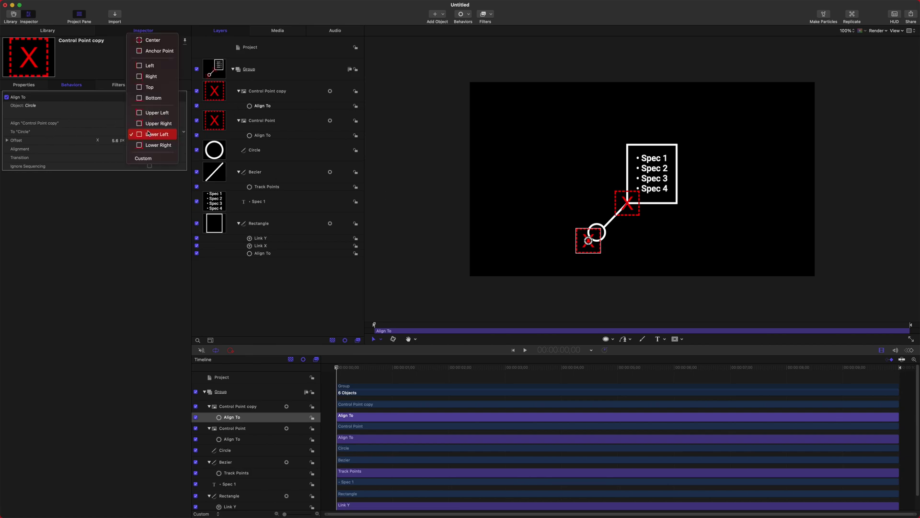
pyautogui.click(154, 123)
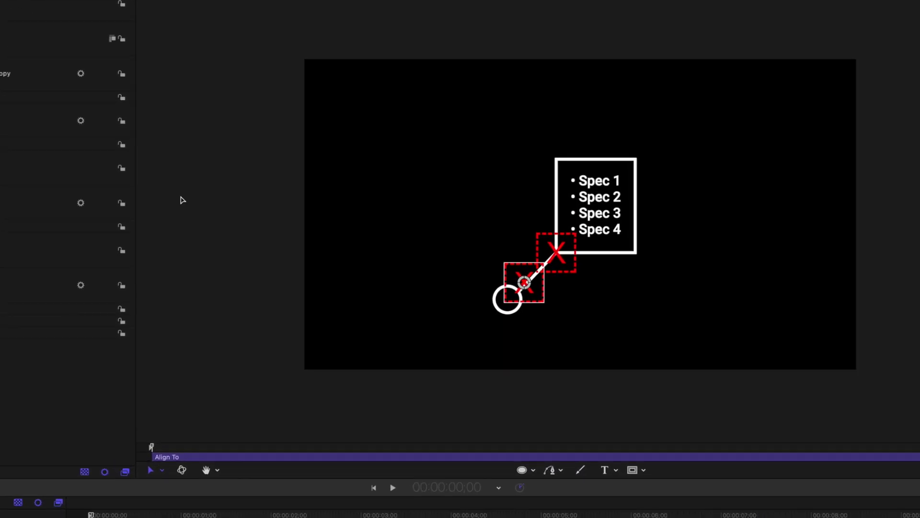
pyautogui.moveTo(524, 282); pyautogui.dragTo(520, 289)
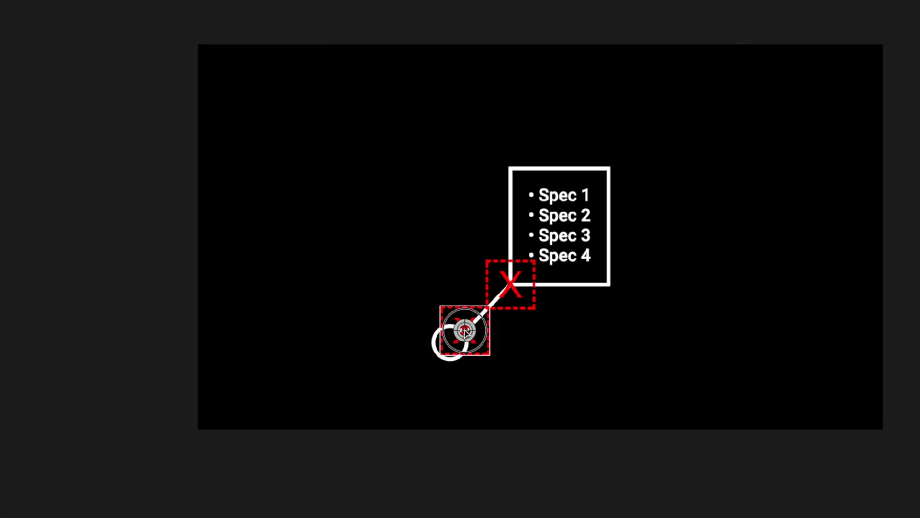
pyautogui.moveTo(466, 332); pyautogui.dragTo(463, 332)
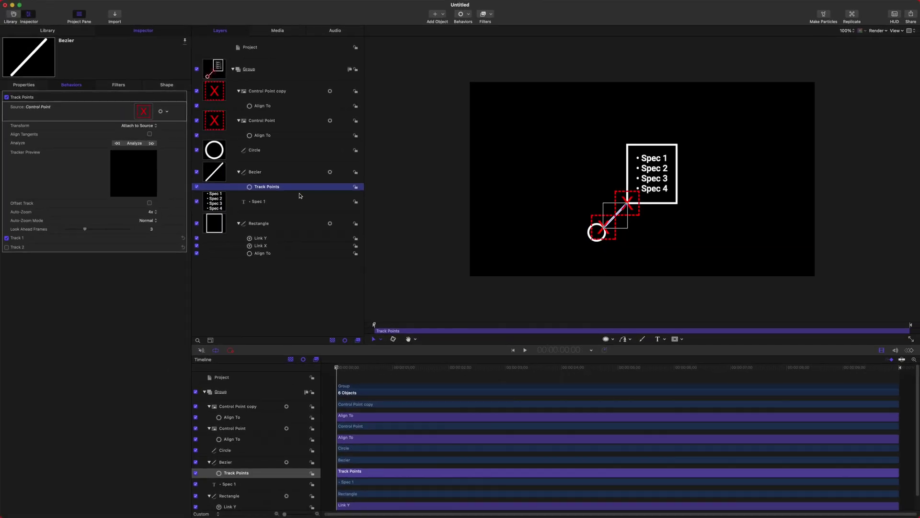
# Duplicate the line's Track Points behavior, source it from the copy, and rename that copy Control Point 2.
pyautogui.press('super+d')
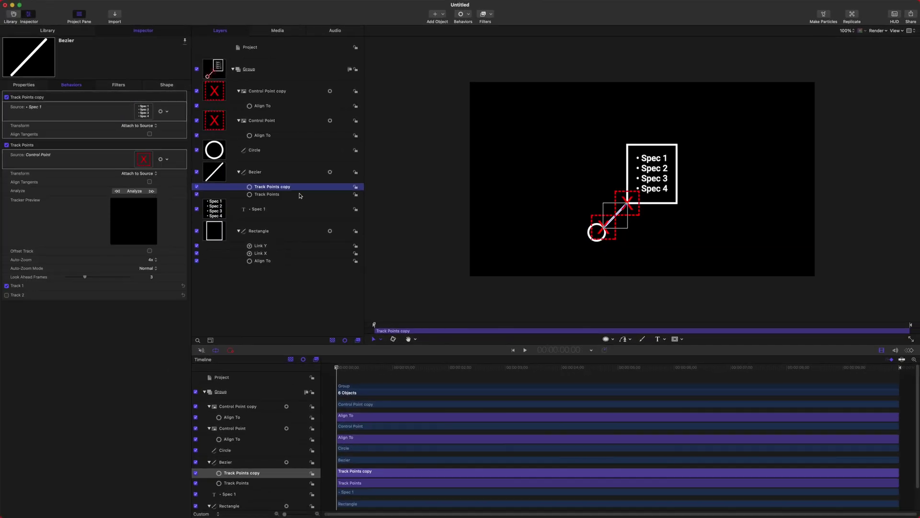
pyautogui.moveTo(214, 95); pyautogui.dragTo(139, 111)
pyautogui.doubleClick(276, 94)
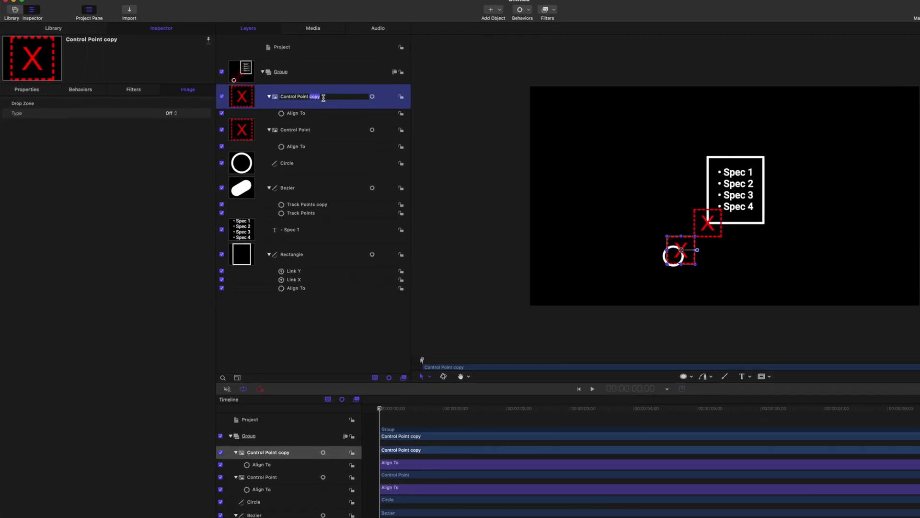
pyautogui.doubleClick(283, 91)
pyautogui.write('2')
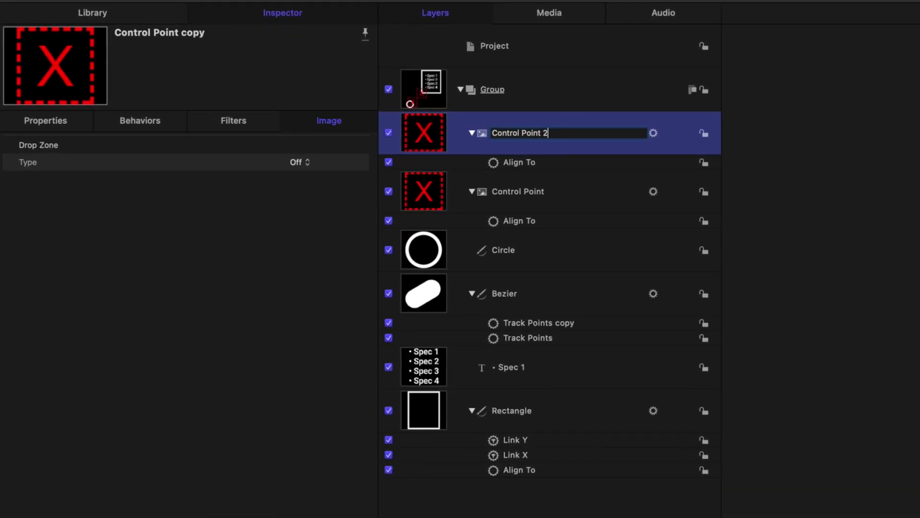
pyautogui.click(554, 210)
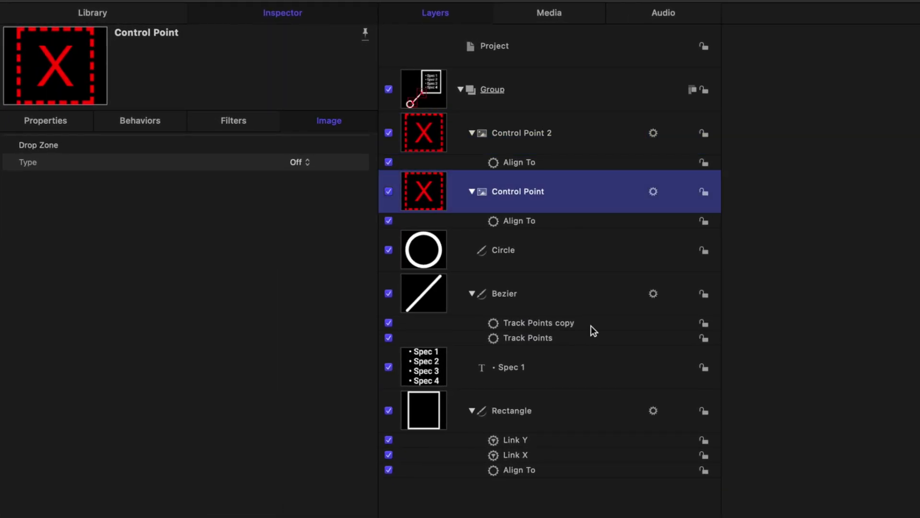
# Make Track Points 2 track only the line's second point, then move the circle to test it.
pyautogui.click(571, 323)
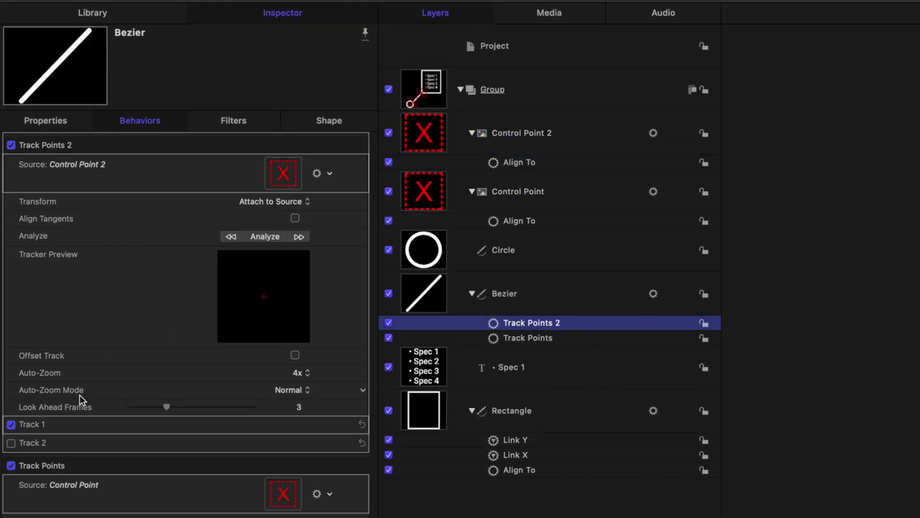
pyautogui.click(11, 424)
pyautogui.click(11, 442)
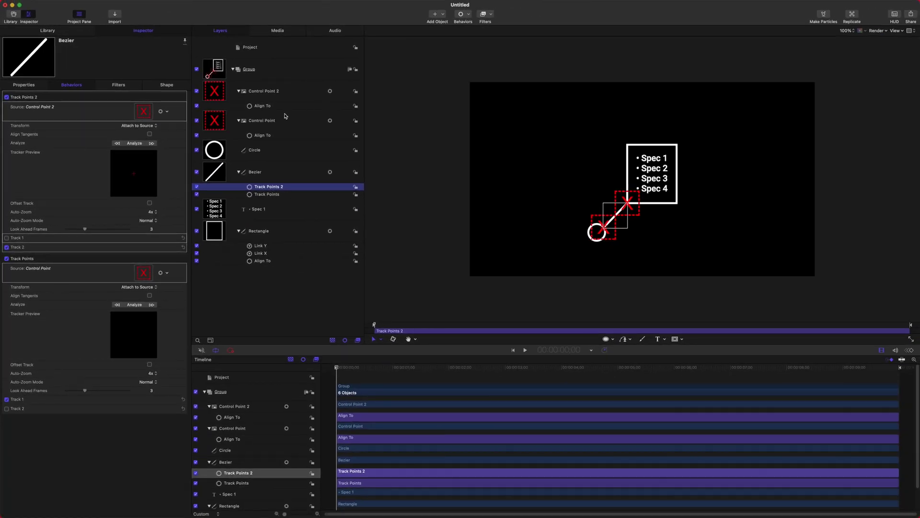
pyautogui.click(282, 91)
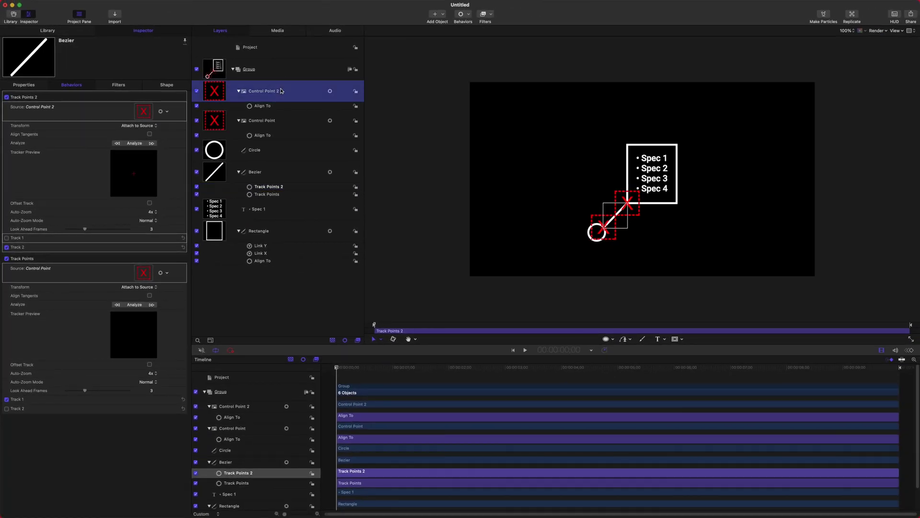
pyautogui.click(595, 231)
pyautogui.moveTo(604, 234); pyautogui.dragTo(560, 191)
# Hide both Control Point layers, recheck the circle drag, and move the spec text up-right.
pyautogui.click(196, 120)
pyautogui.click(197, 91)
pyautogui.moveTo(603, 235); pyautogui.dragTo(559, 190)
pyautogui.moveTo(593, 232); pyautogui.dragTo(569, 207)
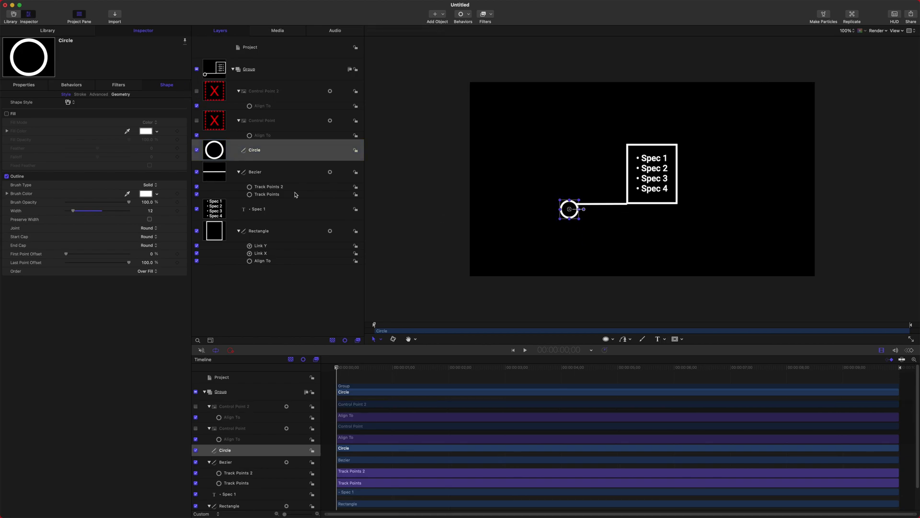
pyautogui.click(647, 182)
pyautogui.moveTo(647, 182); pyautogui.dragTo(699, 160)
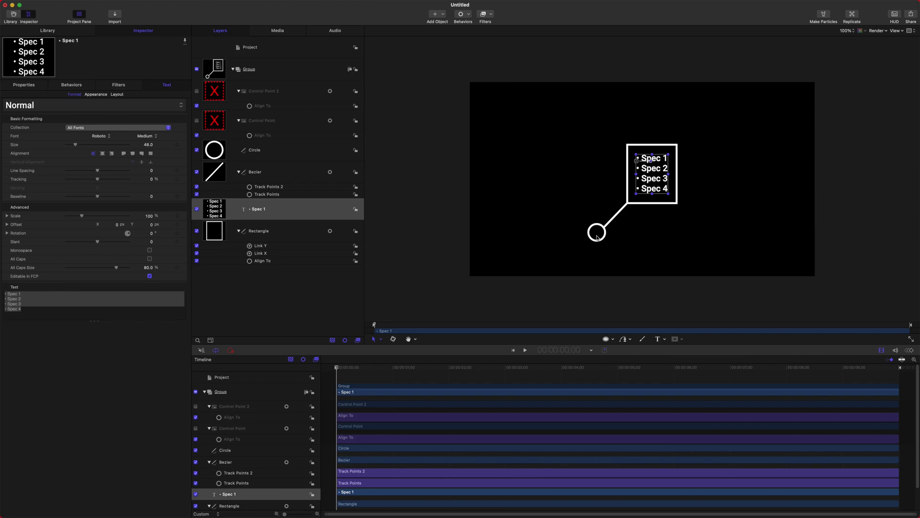
pyautogui.click(226, 294)
# Add a Color Solid generator from the Library, disable it, and rename it Controller.
pyautogui.click(66, 31)
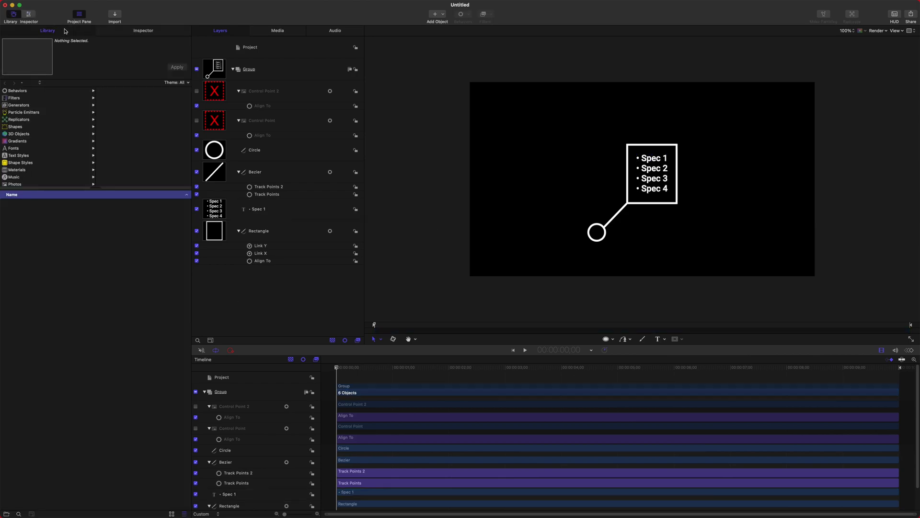
pyautogui.click(21, 105)
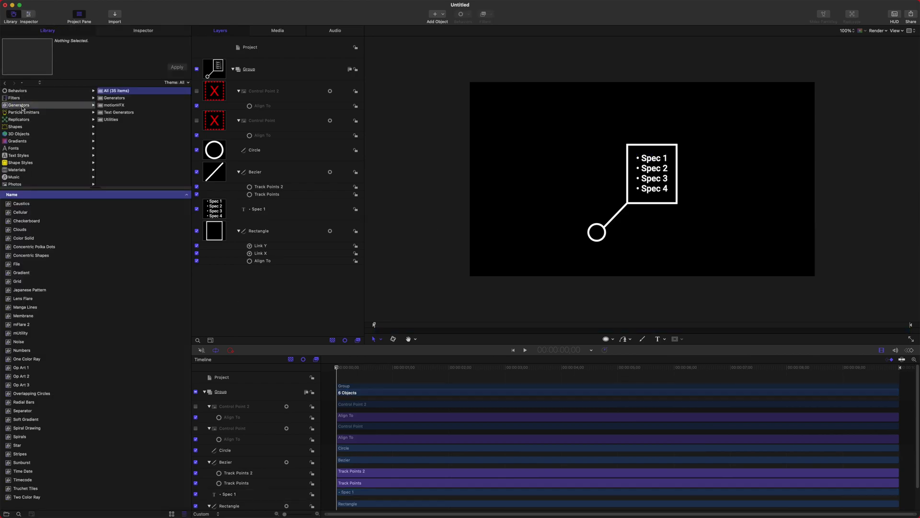
pyautogui.click(23, 238)
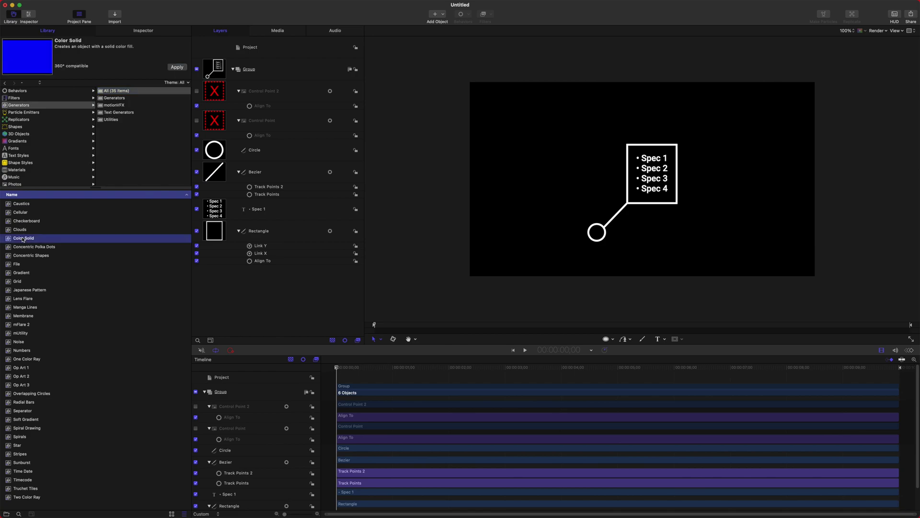
pyautogui.moveTo(23, 238); pyautogui.dragTo(274, 282)
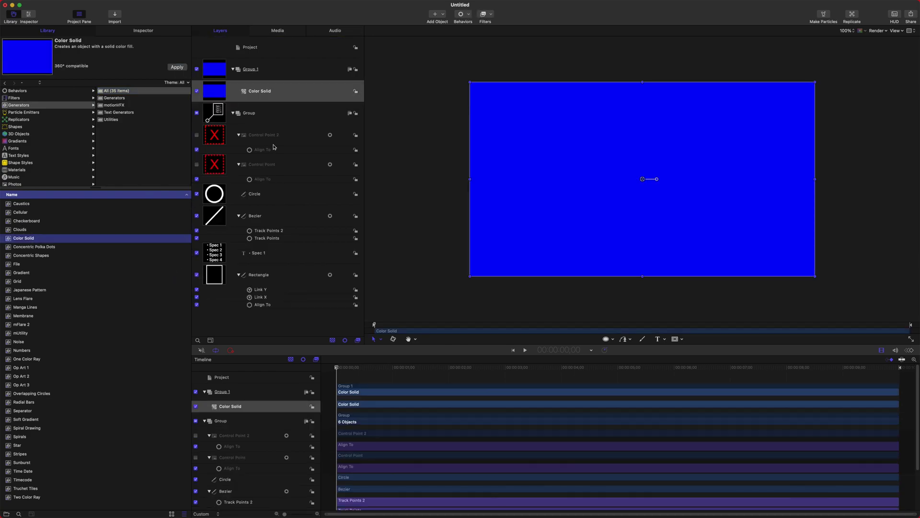
pyautogui.click(197, 91)
pyautogui.doubleClick(266, 92)
pyautogui.write('Controller')
pyautogui.press('Return')
# Apply a Black Hole distortion filter to Controller and place its centre near the circle.
pyautogui.click(485, 14)
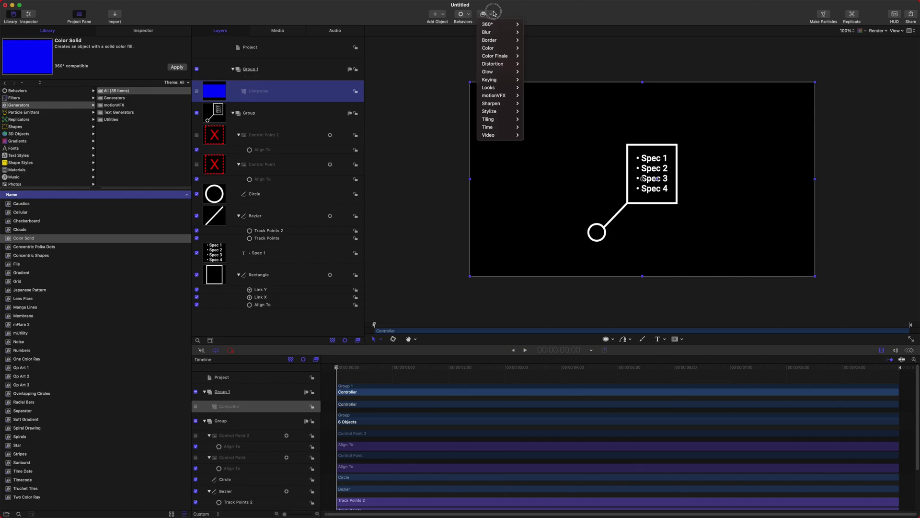
pyautogui.moveTo(509, 66)
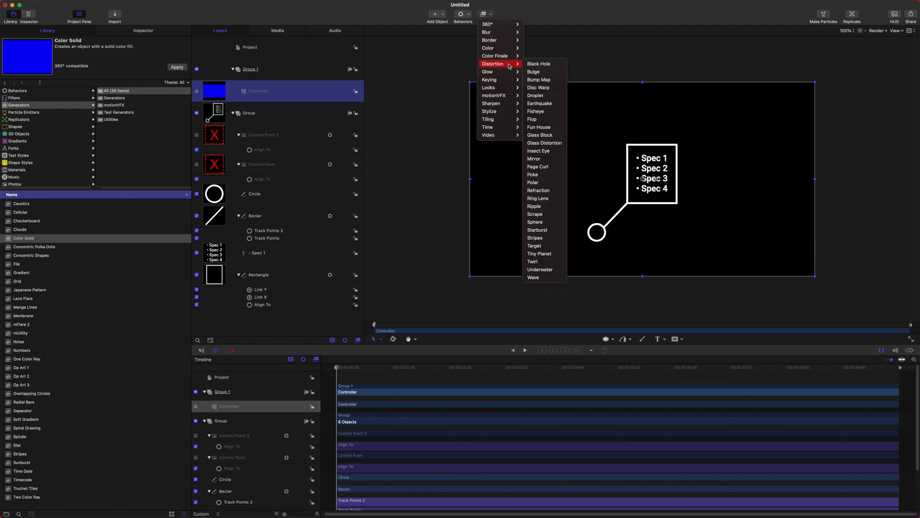
pyautogui.click(539, 64)
pyautogui.moveTo(642, 178); pyautogui.dragTo(595, 210)
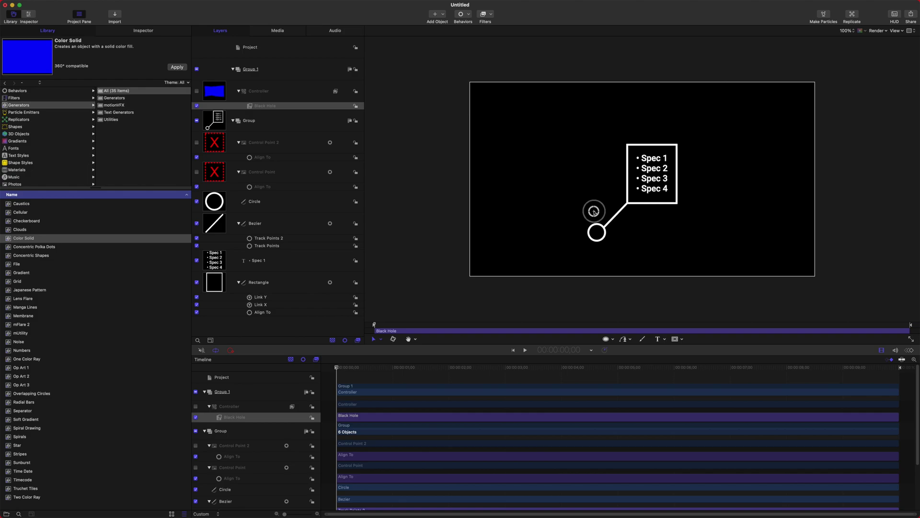
pyautogui.moveTo(596, 211)
pyautogui.mouseDown()
pyautogui.moveTo(597, 233)
pyautogui.moveTo(597, 214)
pyautogui.mouseUp()
# Add a Link parameter behavior to the Circle's Position X in Properties.
pyautogui.click(257, 208)
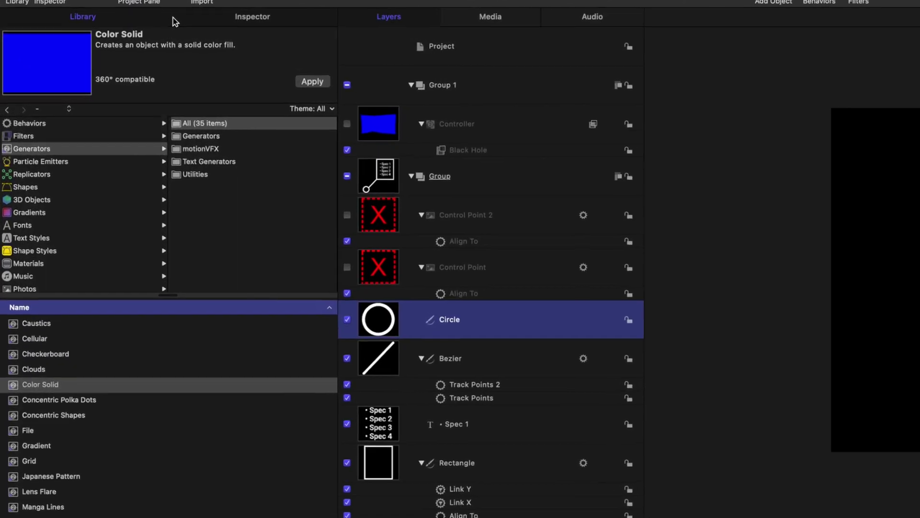
pyautogui.click(172, 19)
pyautogui.click(74, 120)
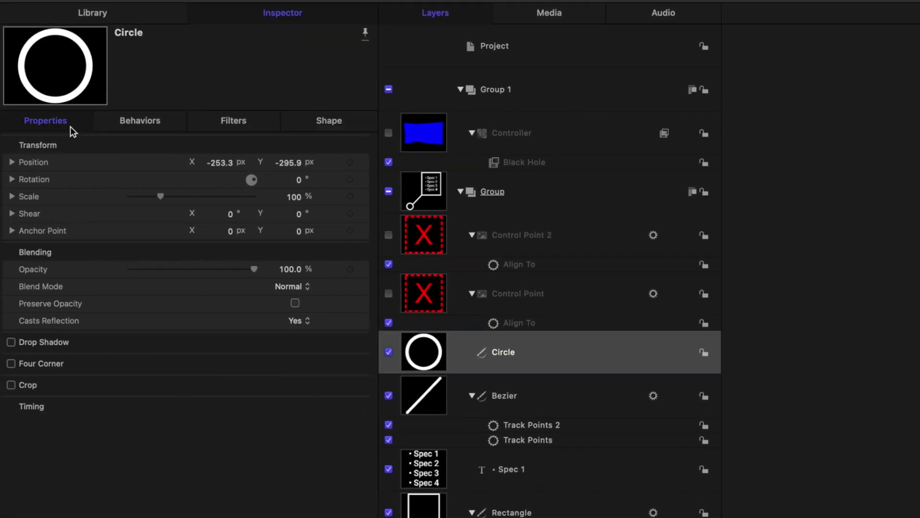
pyautogui.click(12, 162)
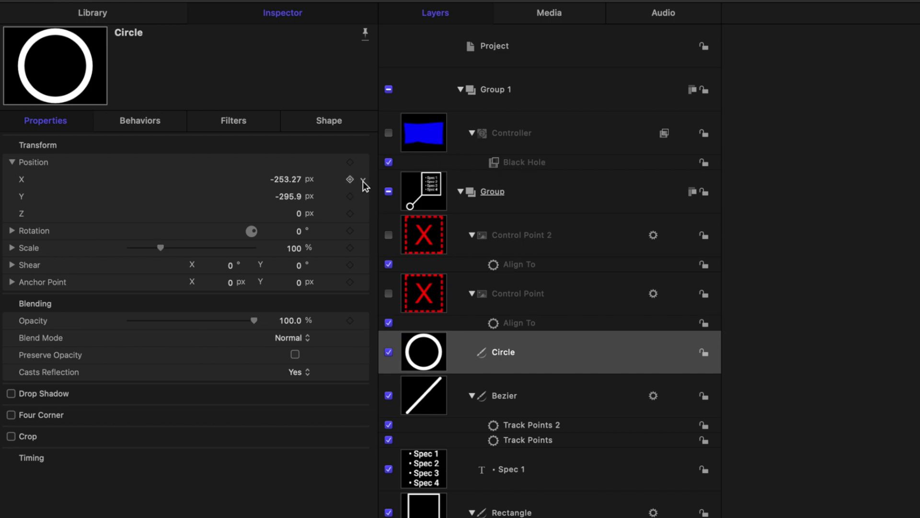
pyautogui.click(363, 180)
pyautogui.moveTo(413, 330)
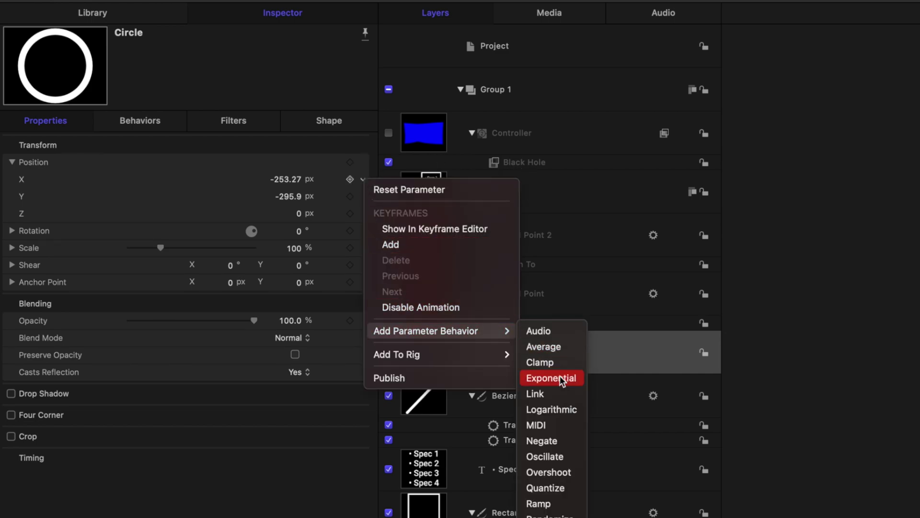
pyautogui.click(560, 386)
# Set Controller as the link source, linked to Black Hole Center X.
pyautogui.moveTo(470, 137); pyautogui.dragTo(286, 173)
pyautogui.click(195, 219)
pyautogui.click(252, 206)
pyautogui.click(232, 220)
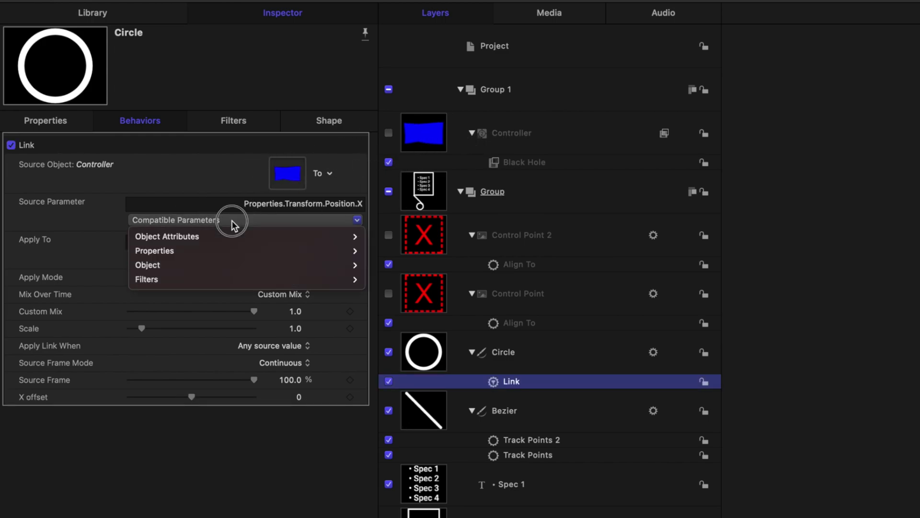
pyautogui.moveTo(201, 278)
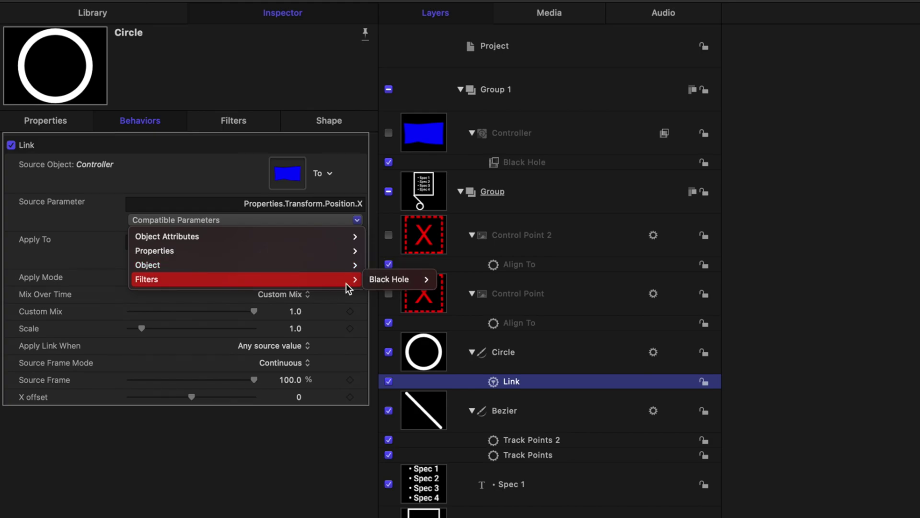
pyautogui.moveTo(396, 286)
pyautogui.moveTo(450, 283)
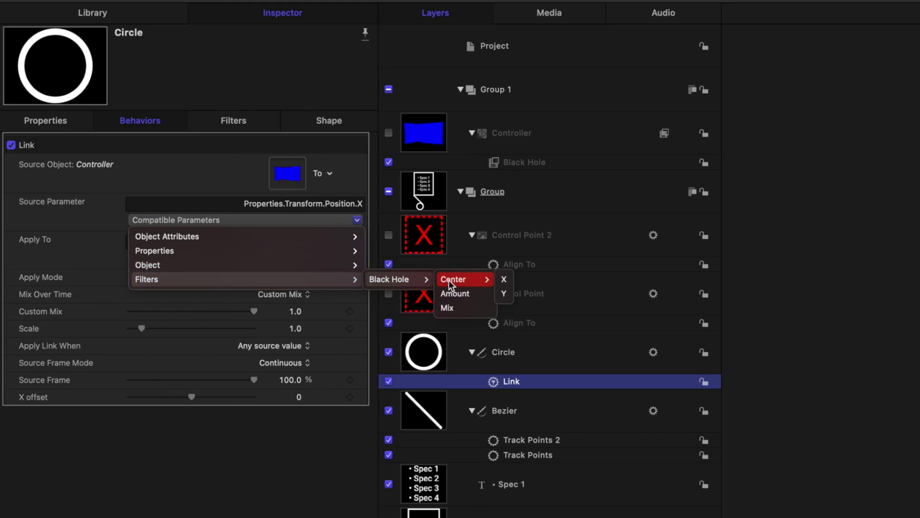
pyautogui.click(502, 279)
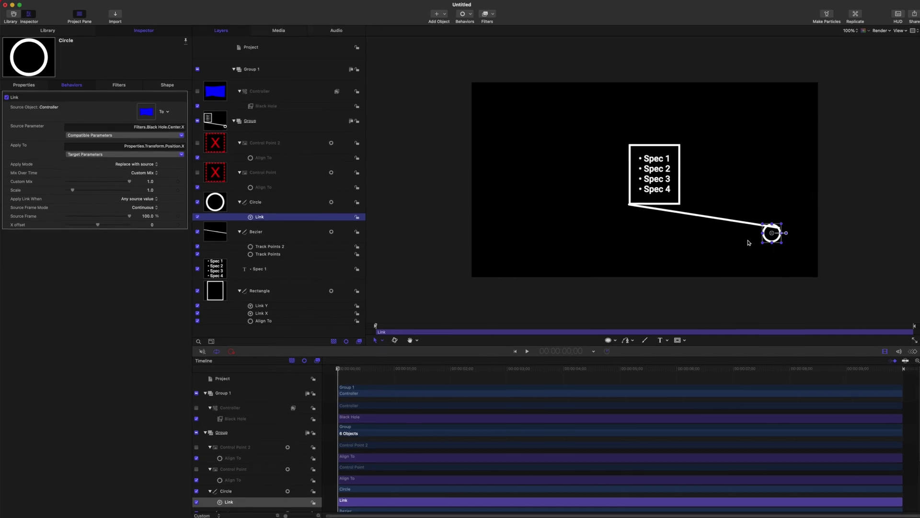
# Give the link an X offset of -0.5 and rename it Link X.
pyautogui.click(153, 224)
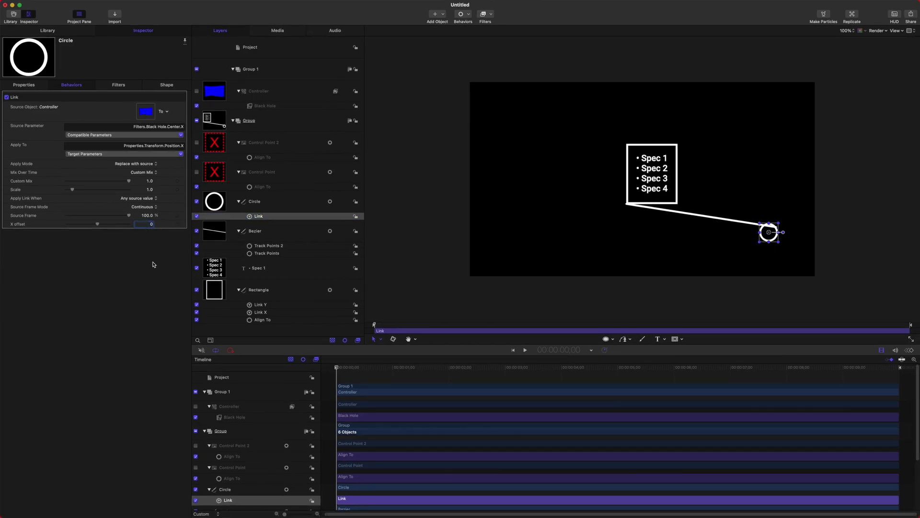
pyautogui.write('-0.5')
pyautogui.press('Return')
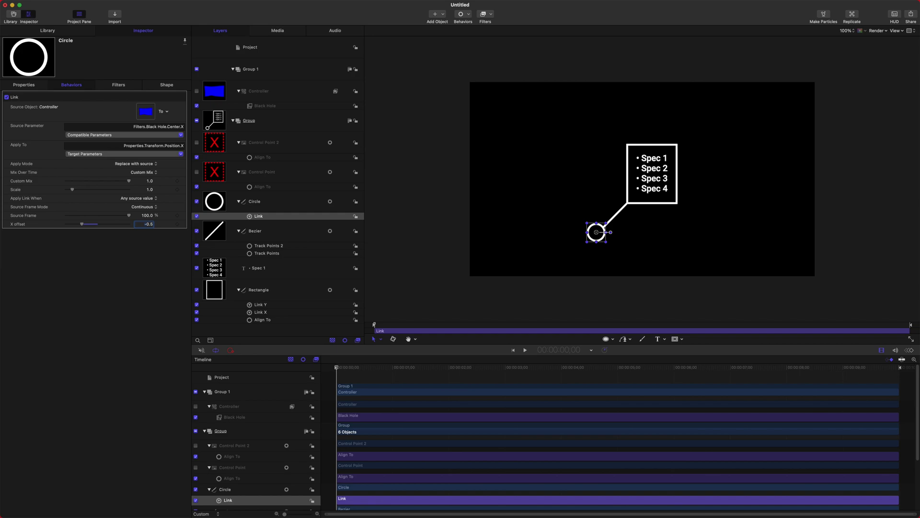
pyautogui.doubleClick(261, 217)
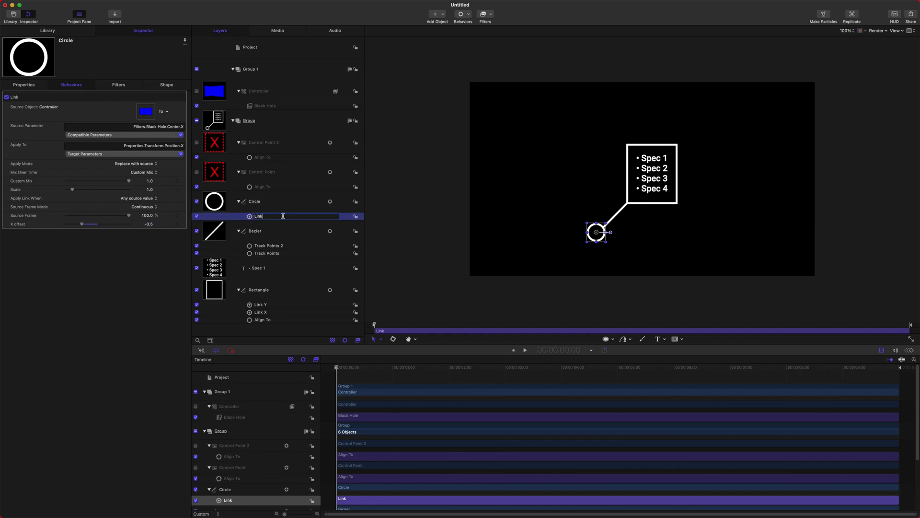
pyautogui.write('X')
pyautogui.press('Return')
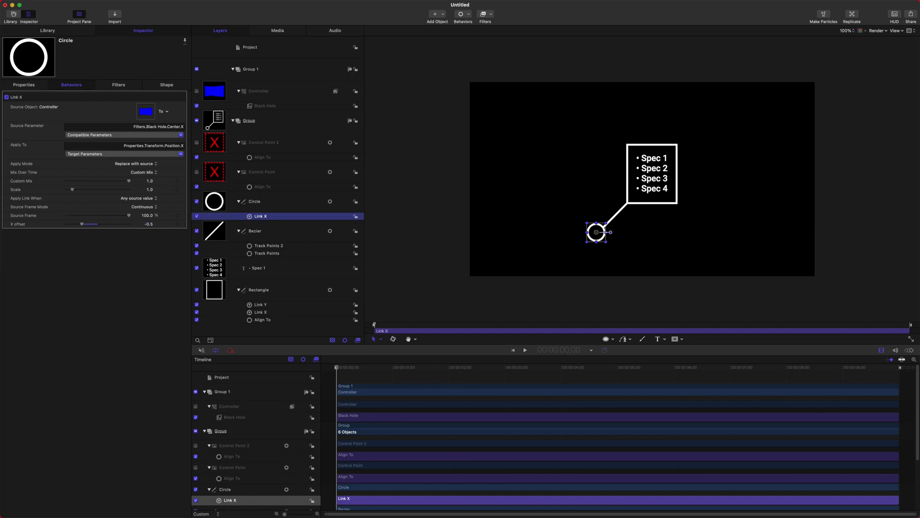
# Duplicate Link X as Link Y with Black Hole Center.Y as its source parameter.
pyautogui.press('super+d')
pyautogui.doubleClick(270, 216)
pyautogui.write('Link Y')
pyautogui.press('Return')
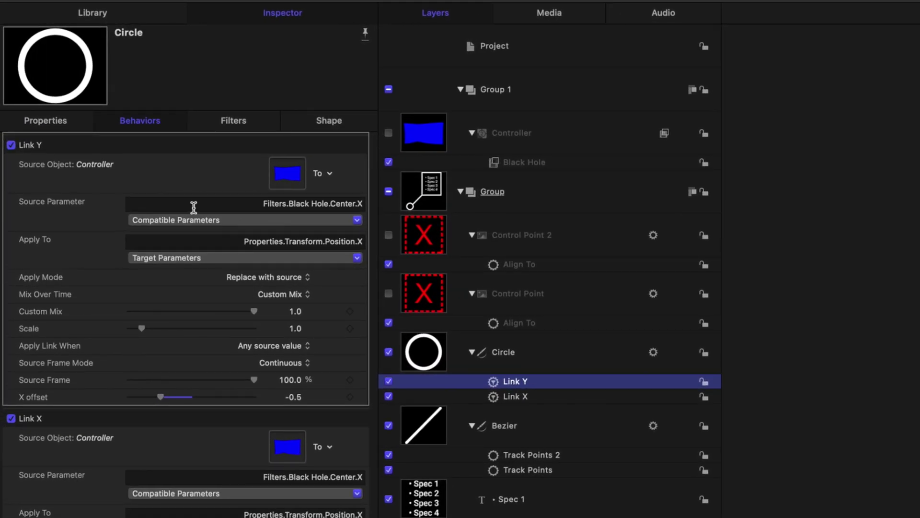
pyautogui.click(146, 174)
pyautogui.moveTo(185, 280)
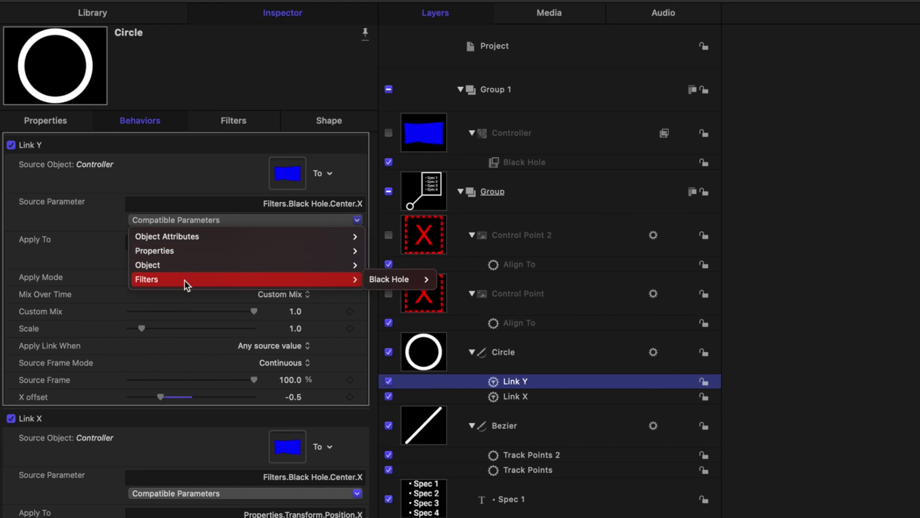
pyautogui.moveTo(408, 285)
pyautogui.moveTo(475, 280)
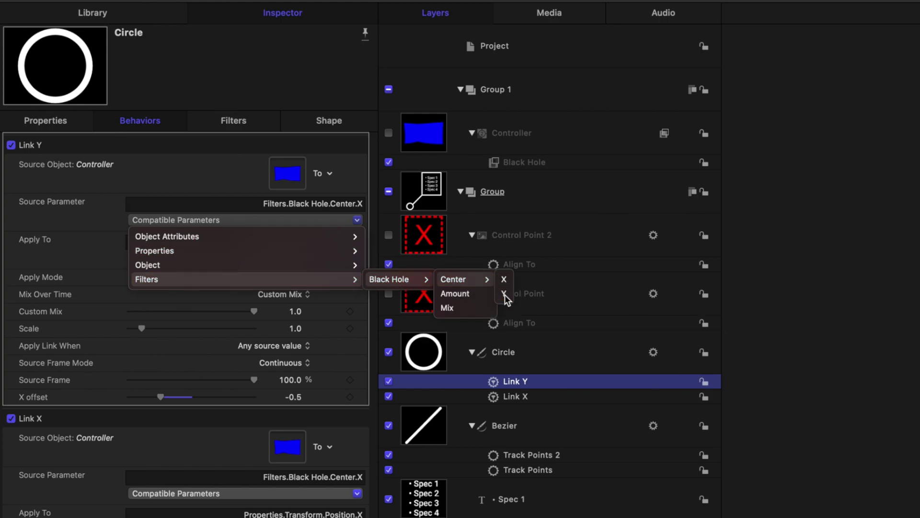
pyautogui.click(503, 294)
# Target Link Y at the circle's Position Y with an offset of -0.5.
pyautogui.click(232, 255)
pyautogui.moveTo(216, 274)
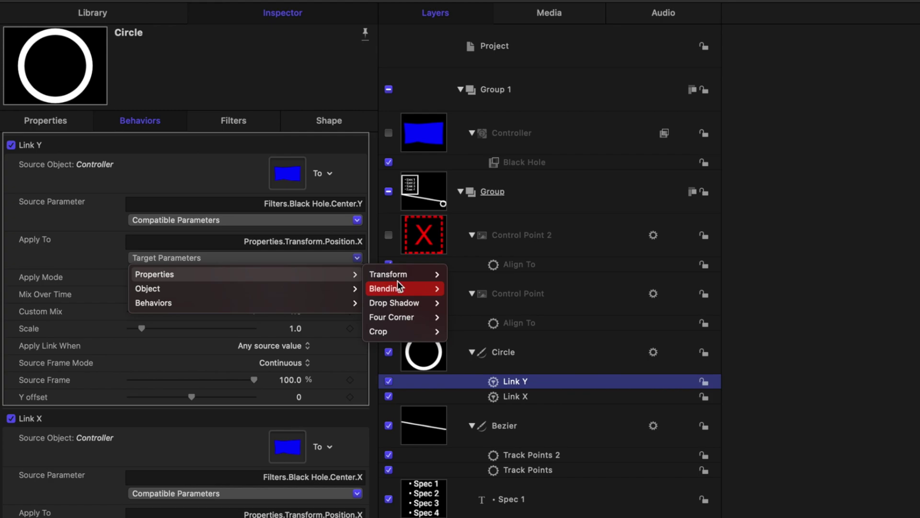
pyautogui.moveTo(405, 277)
pyautogui.moveTo(493, 274)
pyautogui.click(533, 302)
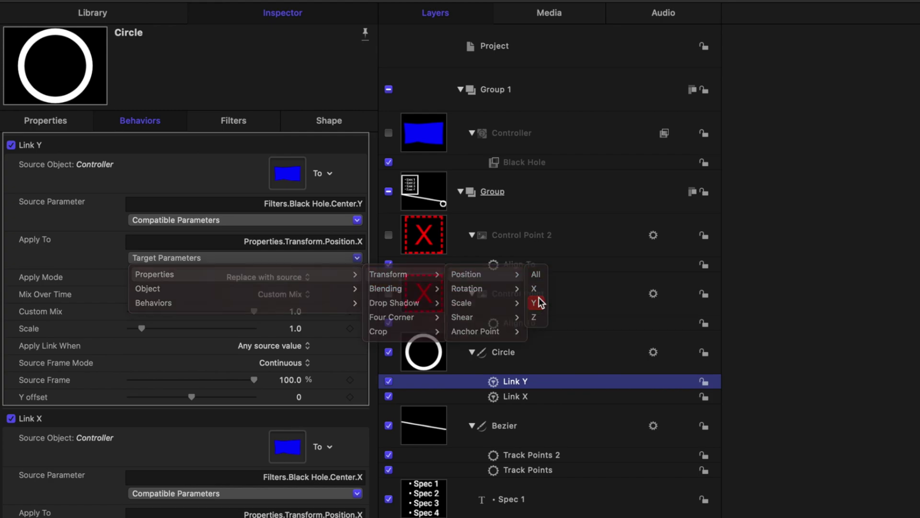
pyautogui.click(298, 396)
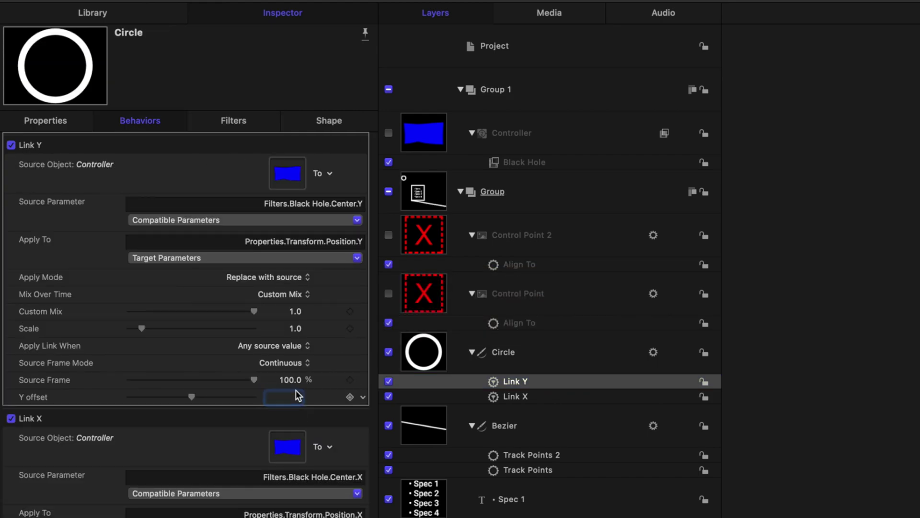
pyautogui.write('0.5')
pyautogui.press('Return')
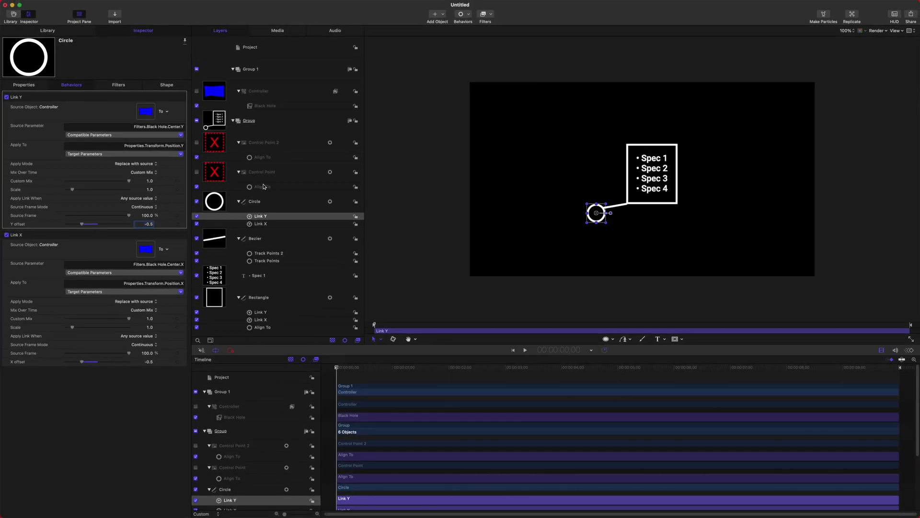
# Change the circle's Link Y offset to -0.6 after checking the Black Hole centre values.
pyautogui.click(265, 106)
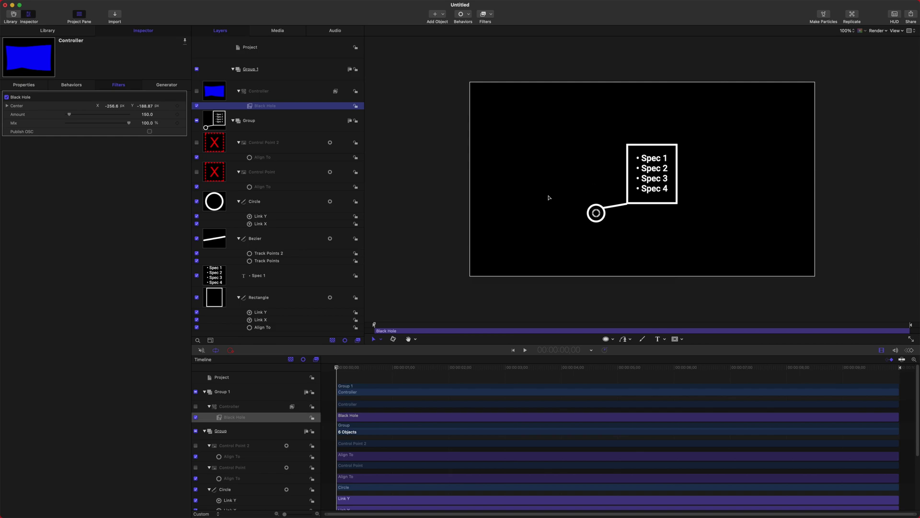
pyautogui.click(261, 216)
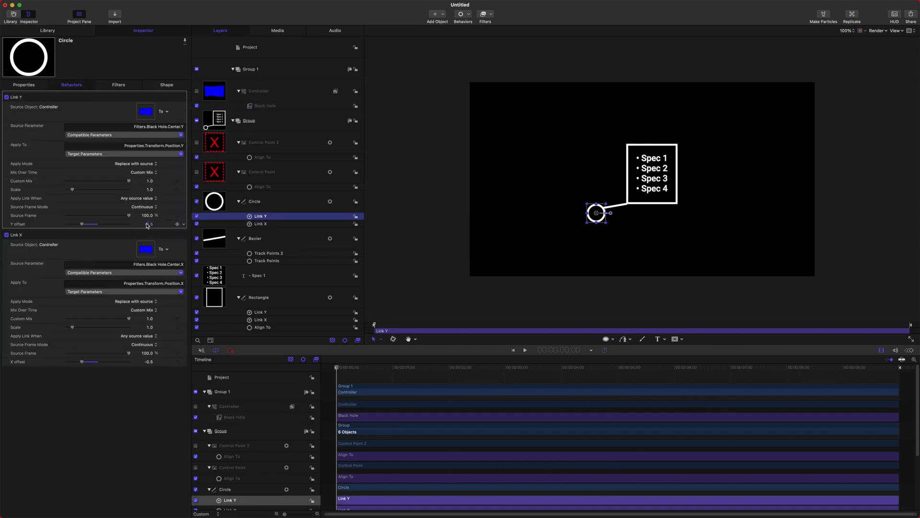
pyautogui.moveTo(148, 224); pyautogui.dragTo(143, 224)
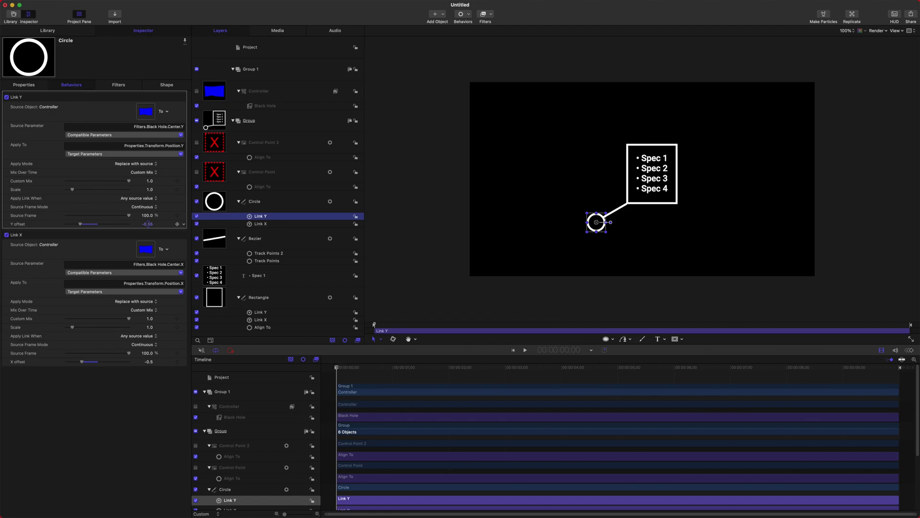
pyautogui.click(270, 119)
pyautogui.click(270, 107)
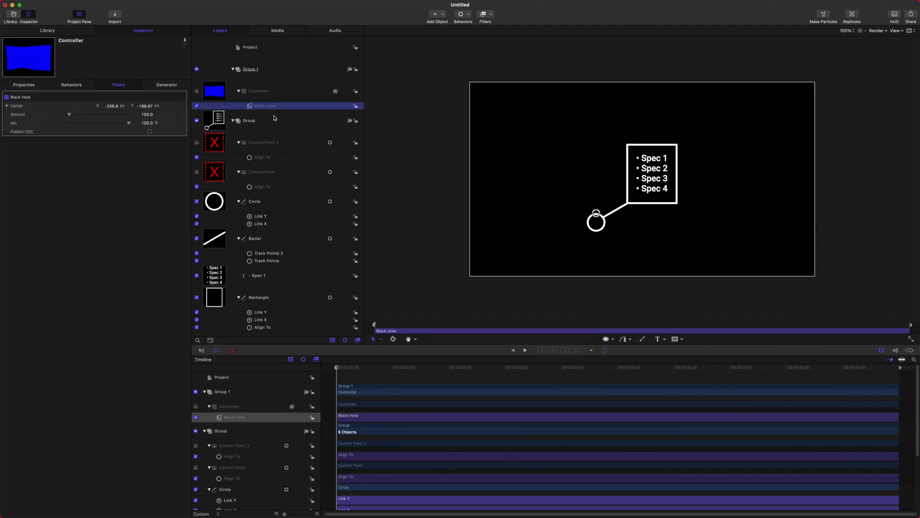
pyautogui.click(259, 216)
pyautogui.click(154, 224)
pyautogui.write('-0')
pyautogui.press('Return')
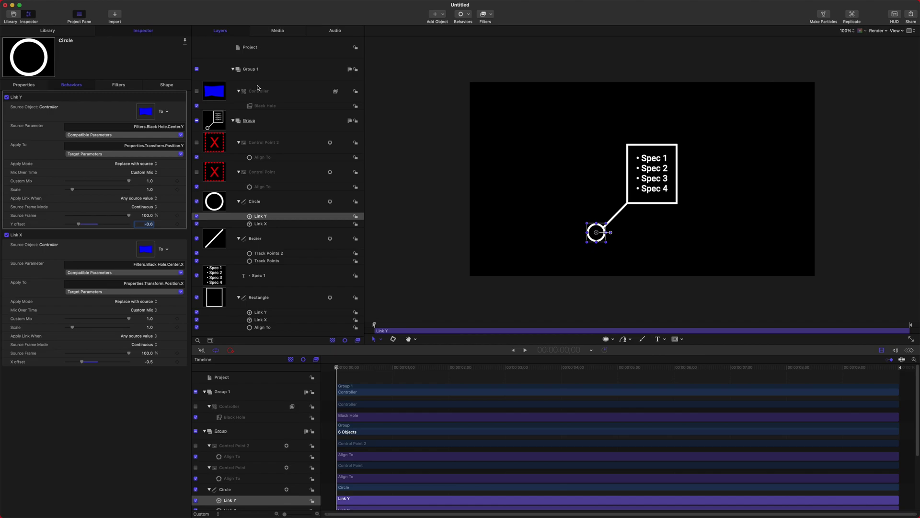
# Drag the Black Hole centre on the canvas to test the circle follows, then undo it.
pyautogui.click(264, 106)
pyautogui.click(600, 216)
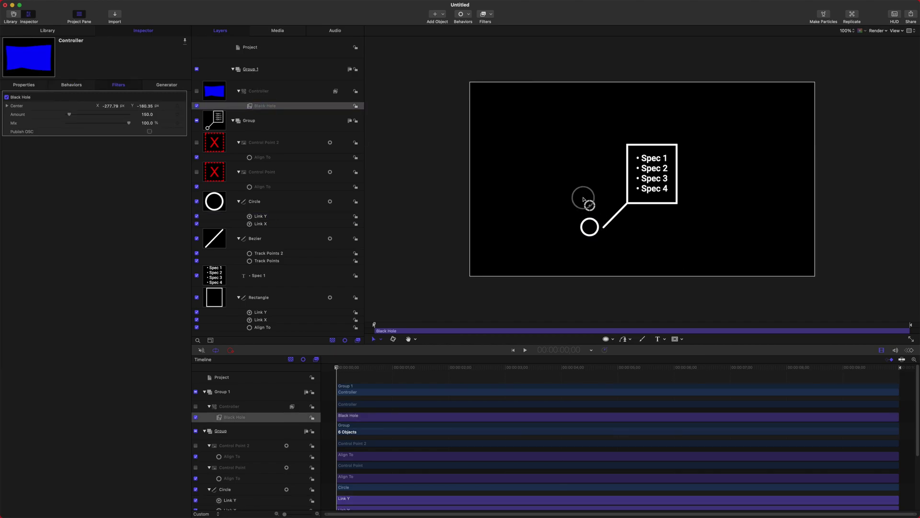
pyautogui.moveTo(595, 214); pyautogui.dragTo(581, 155)
pyautogui.moveTo(605, 184); pyautogui.dragTo(575, 177)
pyautogui.press('super+z')
pyautogui.press('super+z')
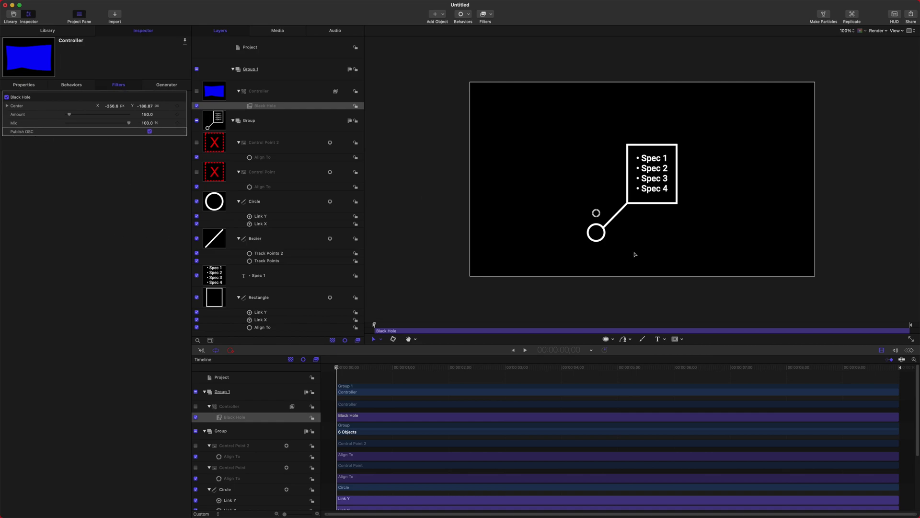
pyautogui.moveTo(596, 214); pyautogui.dragTo(579, 207)
# Add the Fade Characters Left In behavior to the Spec 1 text layer.
pyautogui.click(652, 174)
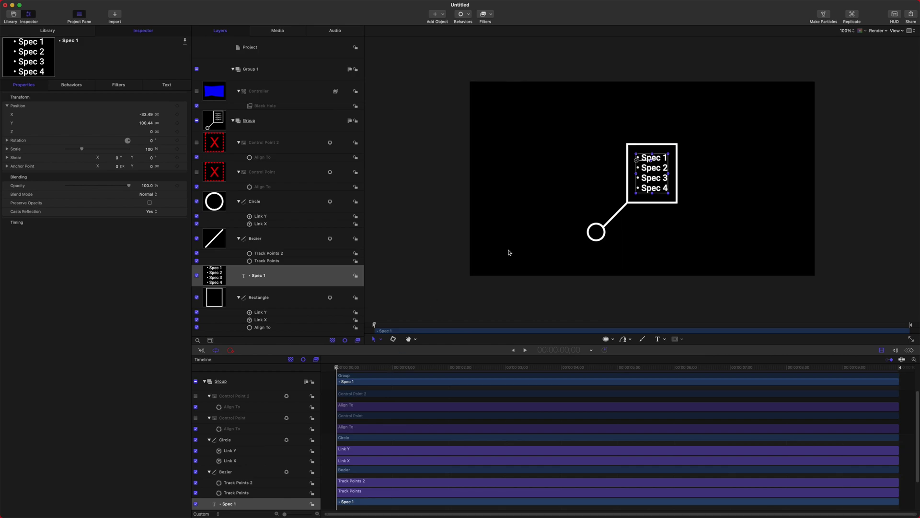
pyautogui.click(262, 277)
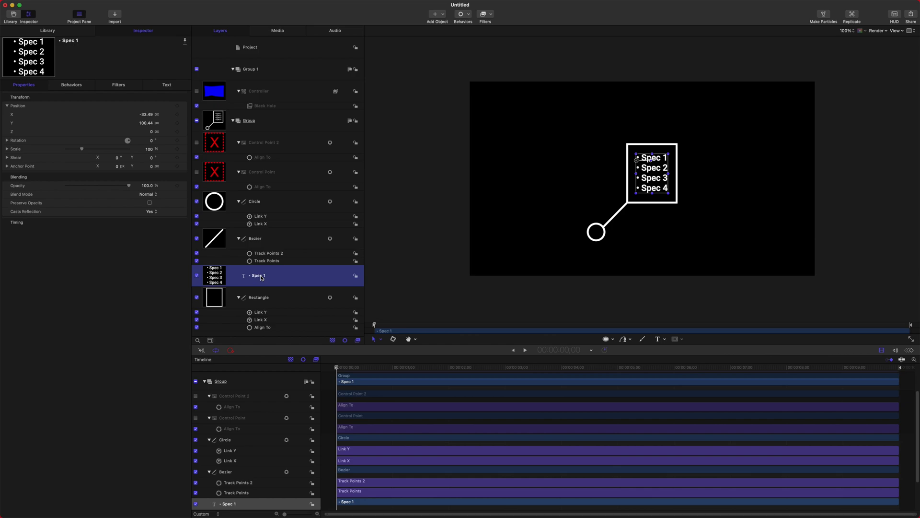
pyautogui.click(461, 14)
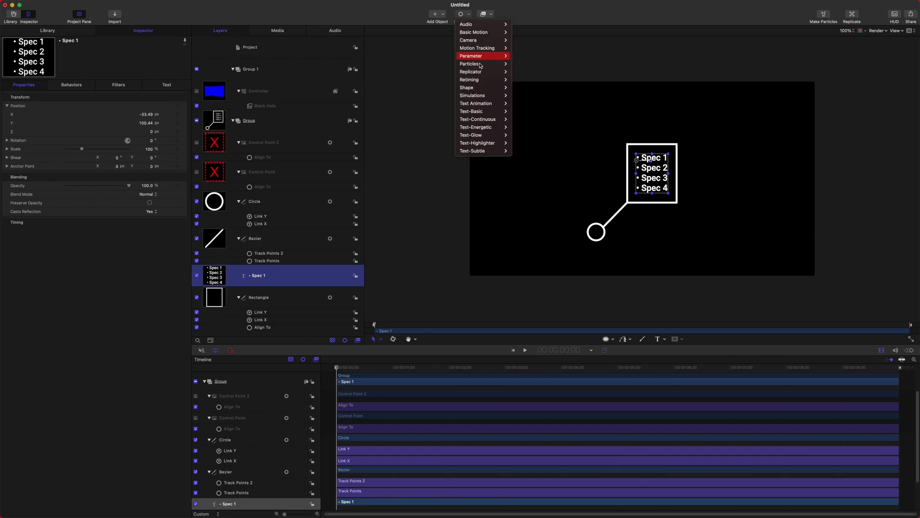
pyautogui.moveTo(501, 105)
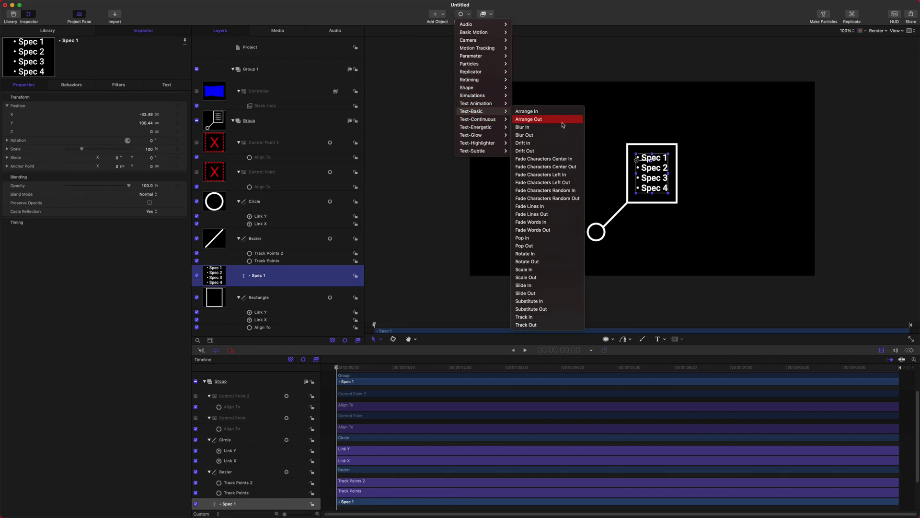
pyautogui.click(540, 176)
# Scrub and play the text fade-in, checking all four bullet lines appear by 1;15.
pyautogui.moveTo(417, 364); pyautogui.dragTo(347, 374)
pyautogui.press('space')
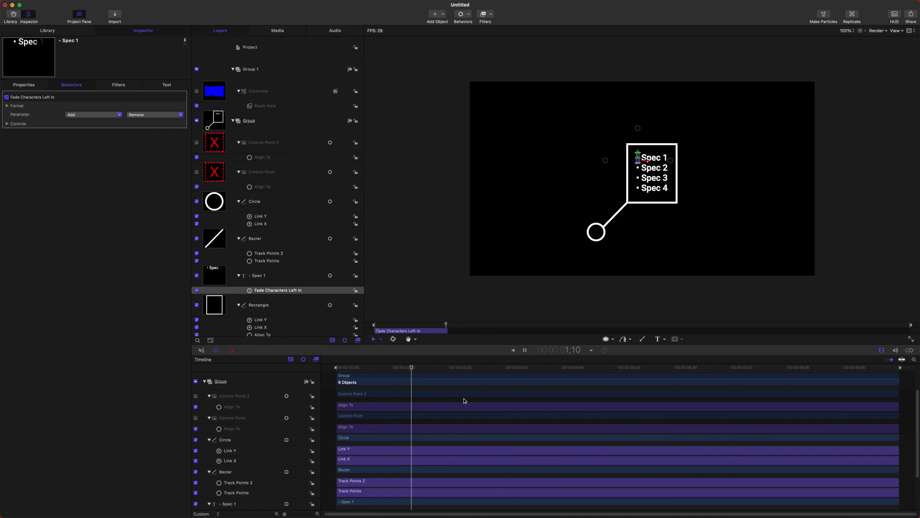
pyautogui.click(355, 368)
pyautogui.moveTo(355, 369); pyautogui.dragTo(421, 368)
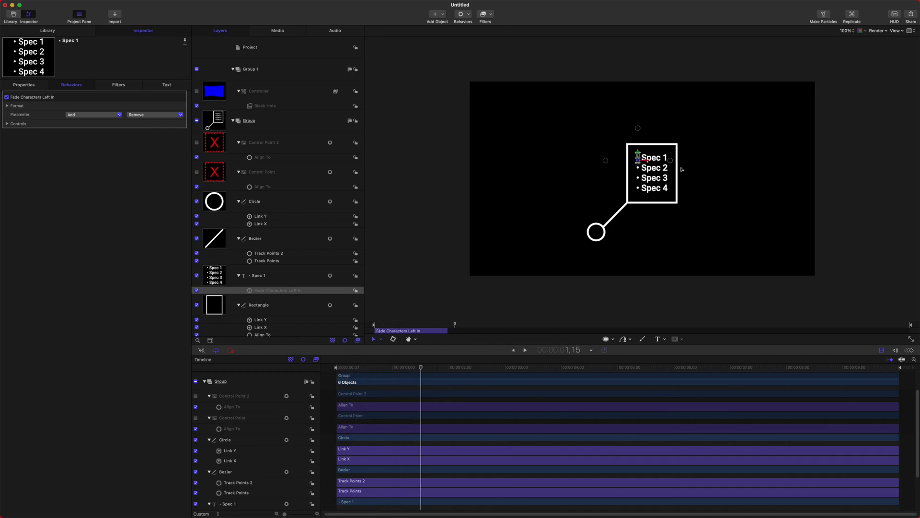
pyautogui.moveTo(437, 366); pyautogui.dragTo(336, 367)
pyautogui.press('space')
pyautogui.press('space')
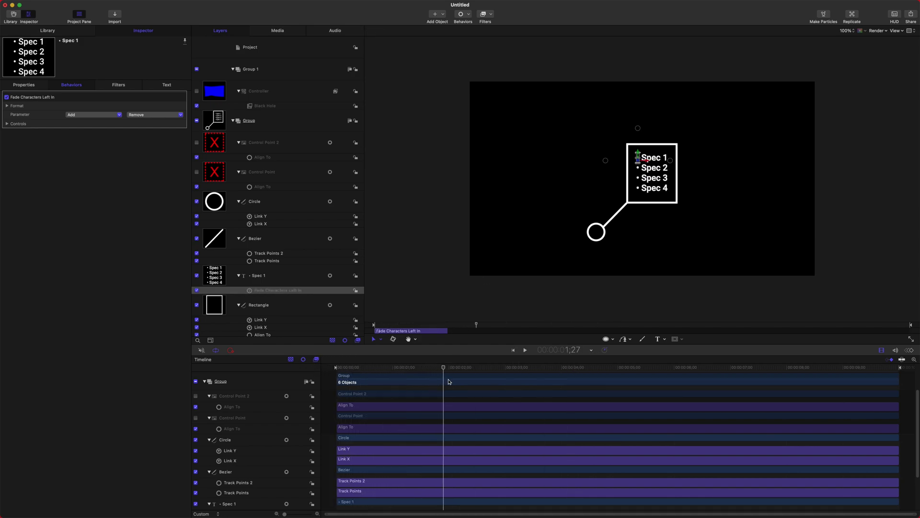
pyautogui.moveTo(443, 367); pyautogui.dragTo(336, 366)
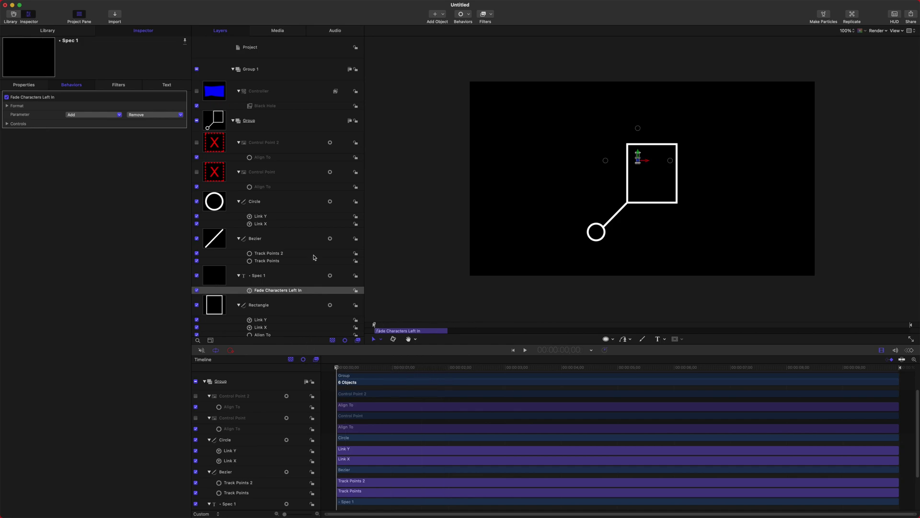
# Add a Shape Write On behavior to the Rectangle layer.
pyautogui.click(274, 300)
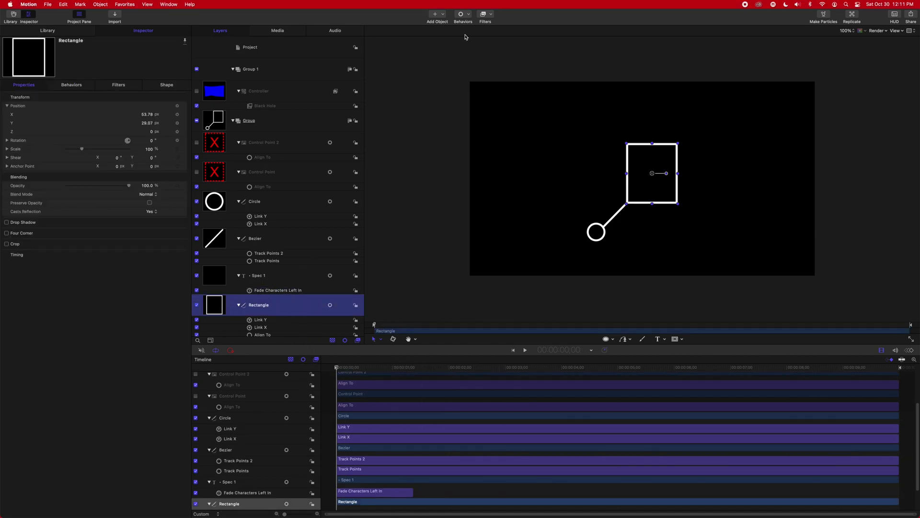
pyautogui.click(469, 18)
pyautogui.moveTo(479, 87)
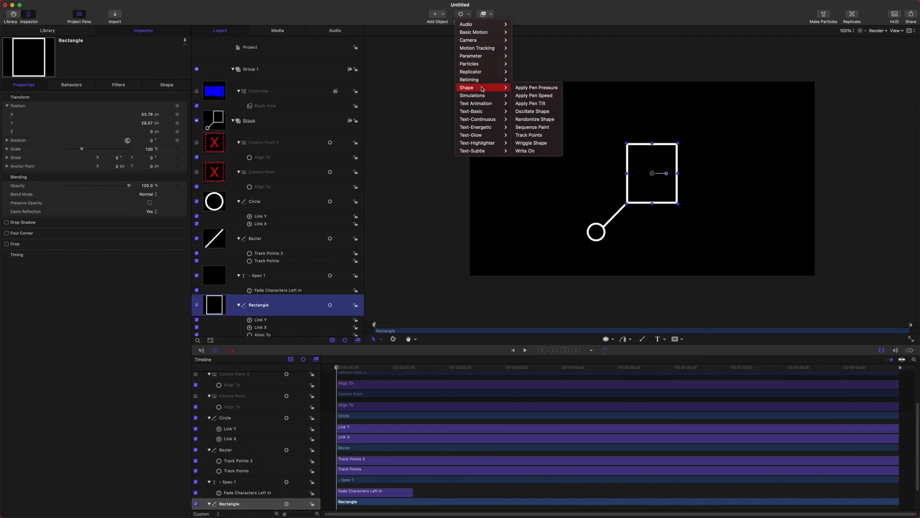
pyautogui.click(527, 151)
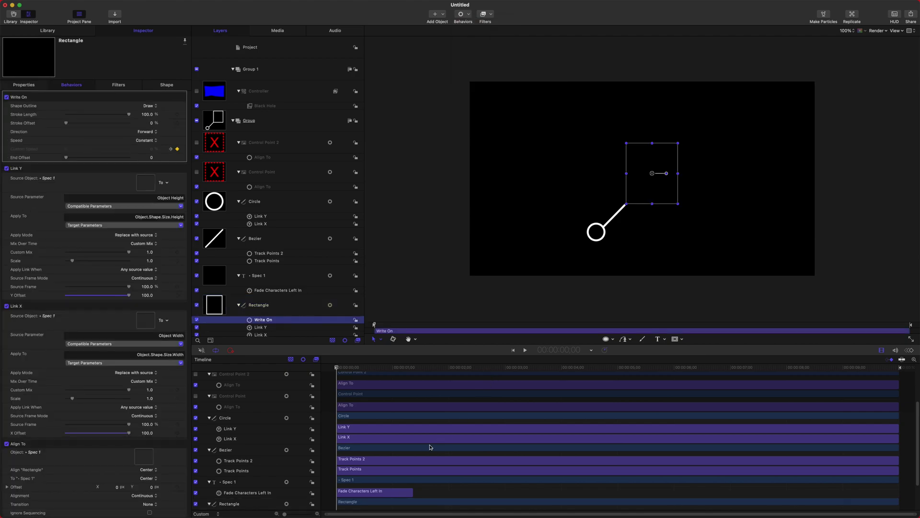
# Trim the rectangle's Write On to end at 1;10 and replay the animation.
pyautogui.moveTo(352, 370); pyautogui.dragTo(317, 360)
pyautogui.click(345, 367)
pyautogui.moveTo(357, 368); pyautogui.dragTo(337, 367)
pyautogui.hotkey('alt', ']')
pyautogui.press('space')
pyautogui.press('space')
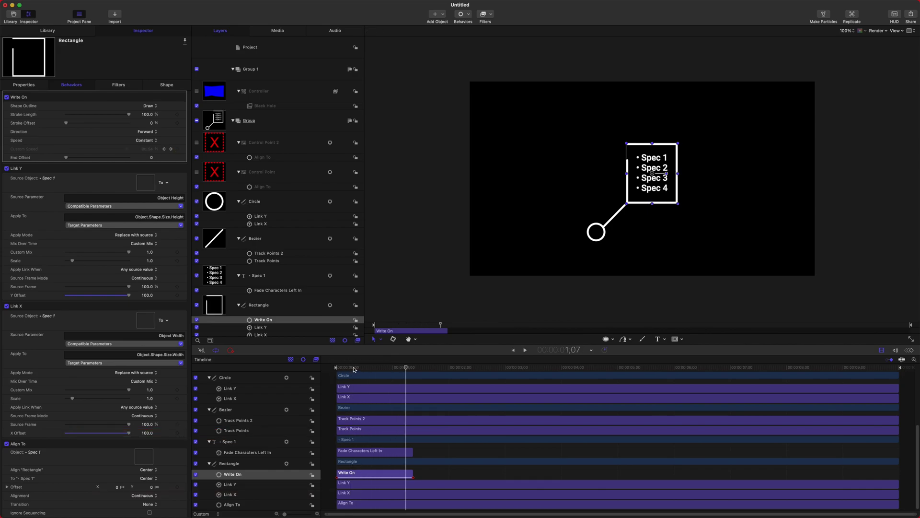
pyautogui.click(258, 245)
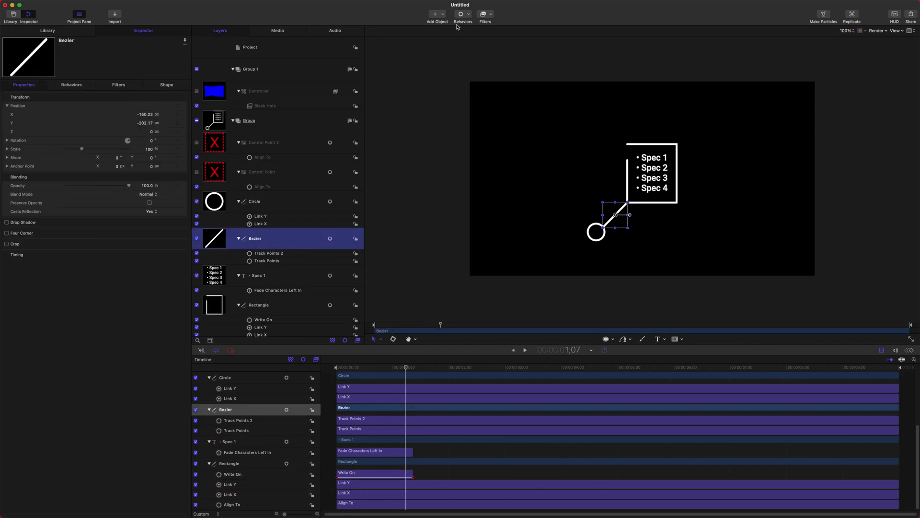
# Add a Write On behavior to the Bezier line, trimmed to end at 0;29.
pyautogui.click(461, 15)
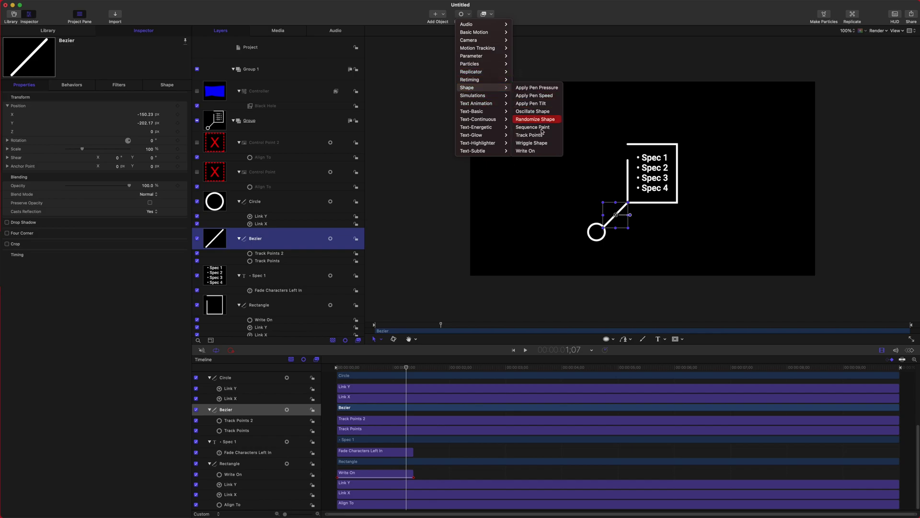
pyautogui.click(544, 150)
pyautogui.moveTo(350, 367)
pyautogui.mouseDown()
pyautogui.moveTo(482, 354)
pyautogui.moveTo(400, 358)
pyautogui.moveTo(410, 361)
pyautogui.moveTo(391, 368)
pyautogui.mouseUp()
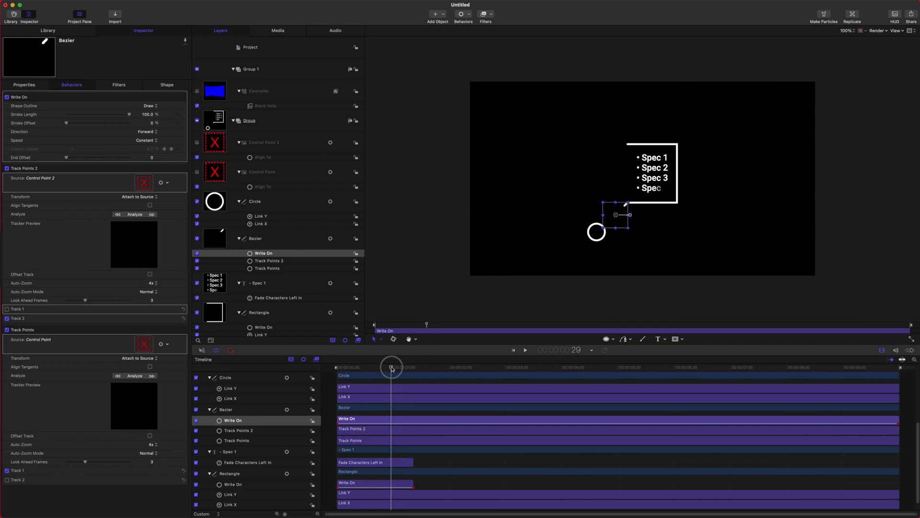
pyautogui.press('o')
pyautogui.moveTo(392, 368); pyautogui.dragTo(362, 363)
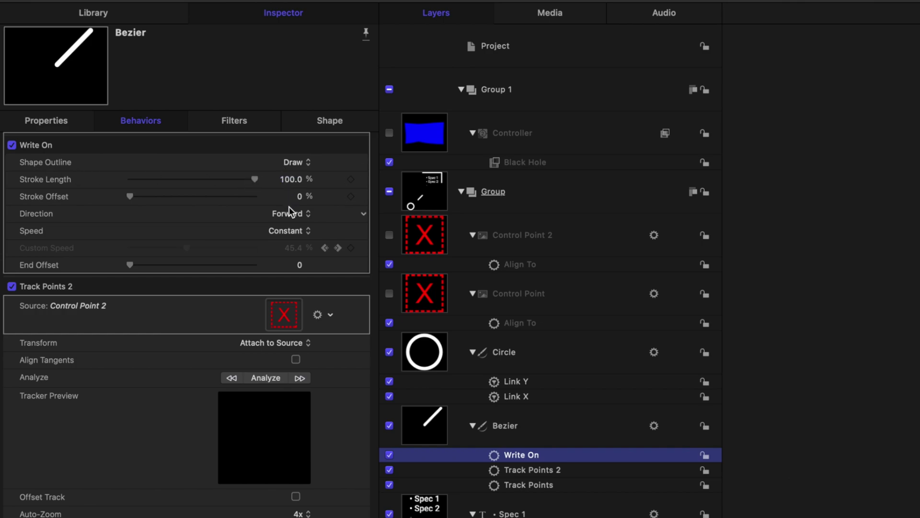
# Set the line's Write On direction to Reverse and apply a Ramp behavior to the circle.
pyautogui.click(298, 219)
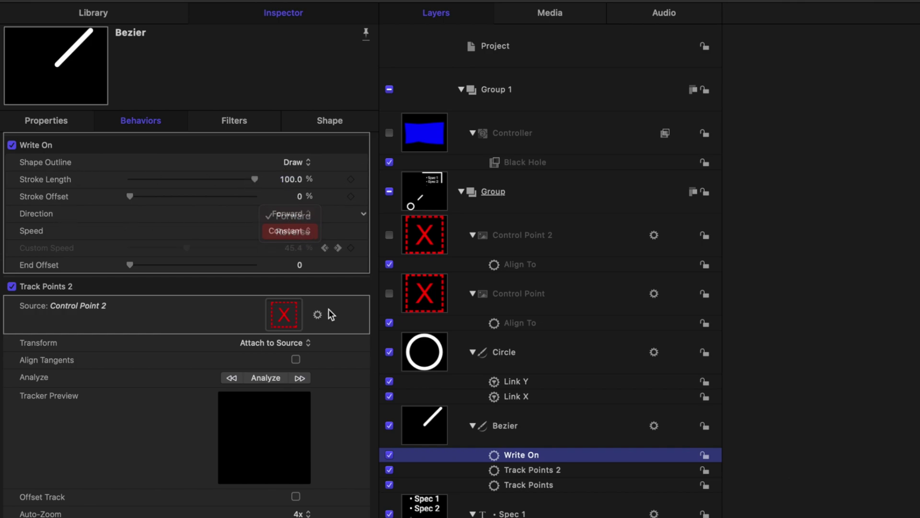
pyautogui.click(302, 232)
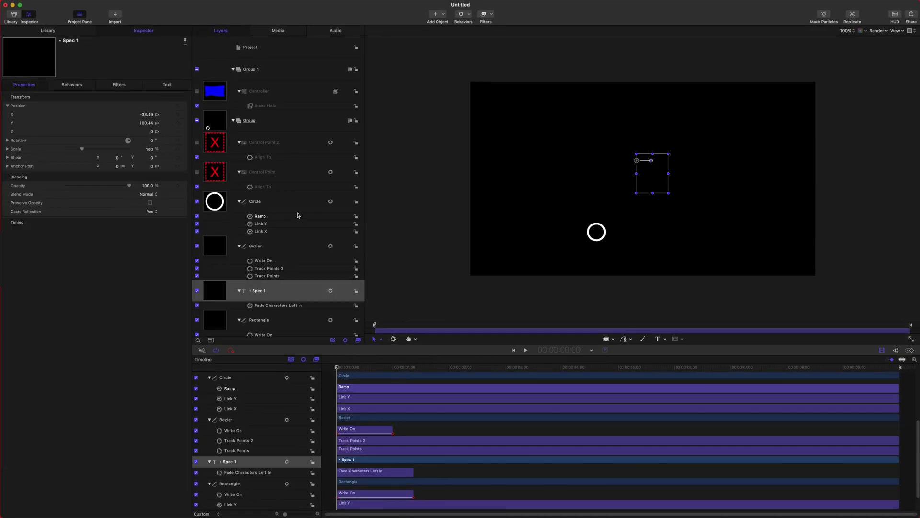
pyautogui.moveTo(299, 216); pyautogui.dragTo(276, 201)
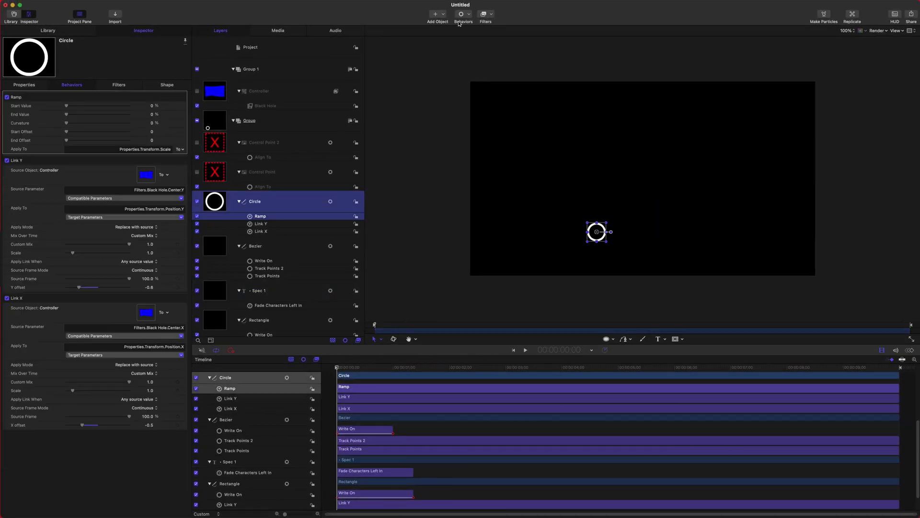
# Add a Write On behavior to the circle and shorten its timing.
pyautogui.click(470, 14)
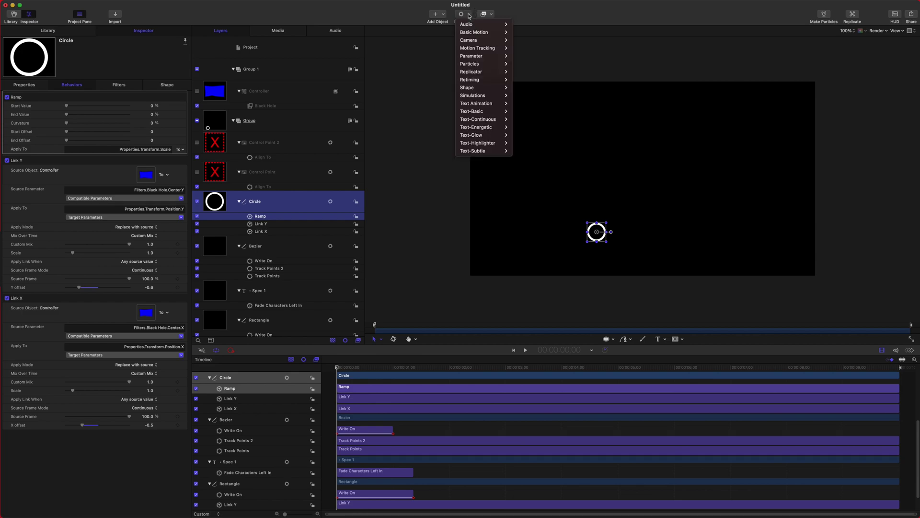
pyautogui.moveTo(499, 89)
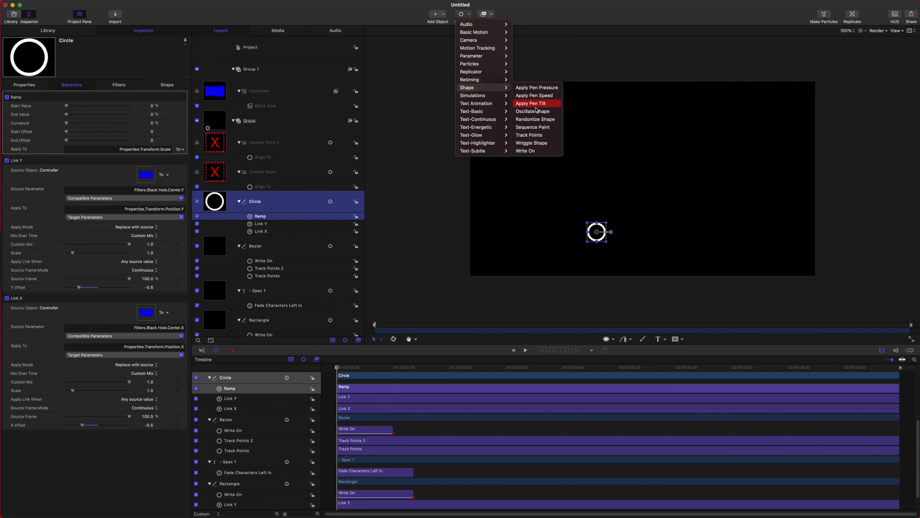
pyautogui.click(535, 150)
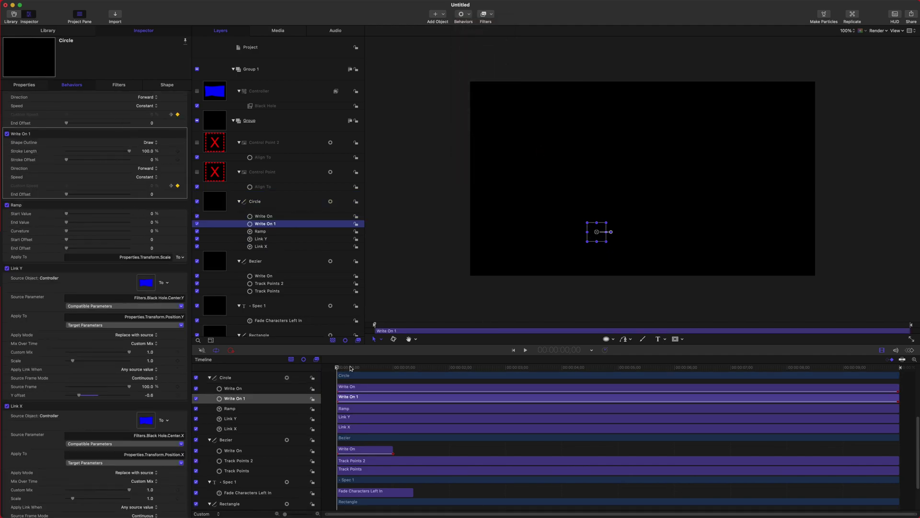
pyautogui.click(329, 369)
# Delete the circle's extra Write On and play the build, stopping at 2;25.
pyautogui.press('space')
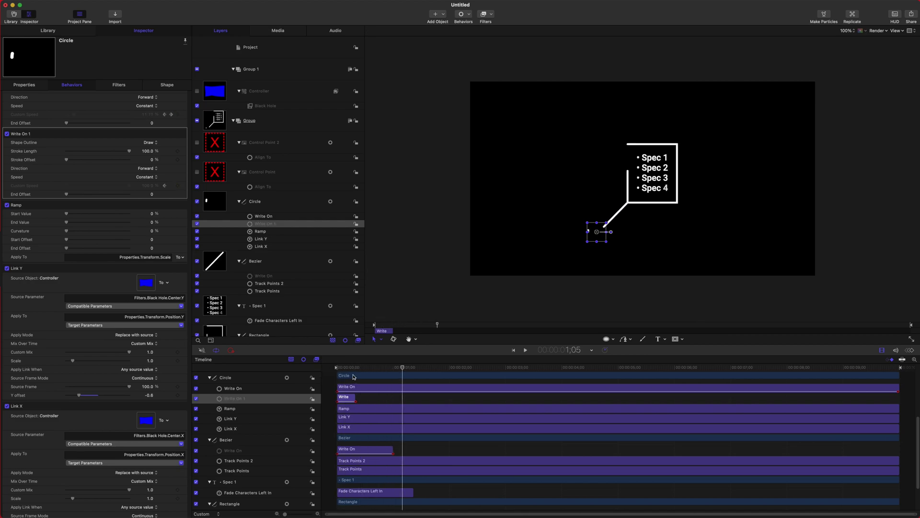
pyautogui.click(353, 386)
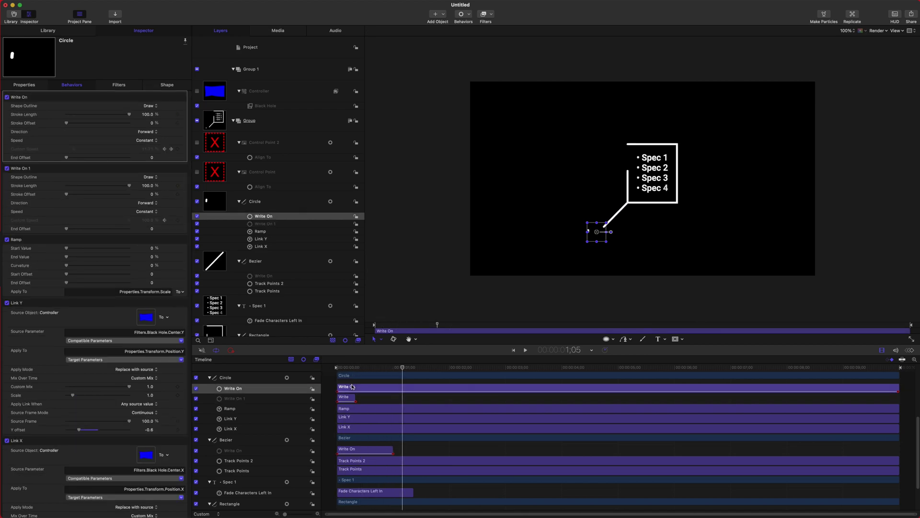
pyautogui.press('Delete')
pyautogui.press('Home')
pyautogui.press('space')
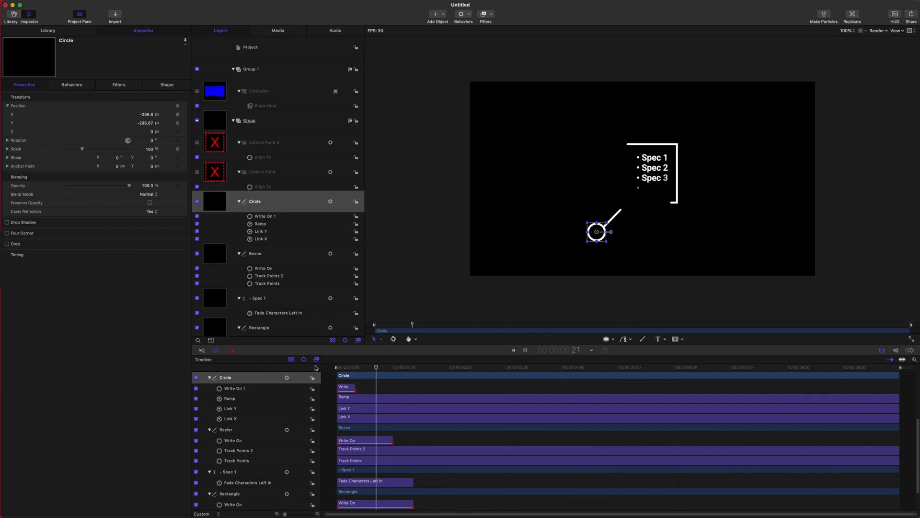
pyautogui.click(451, 268)
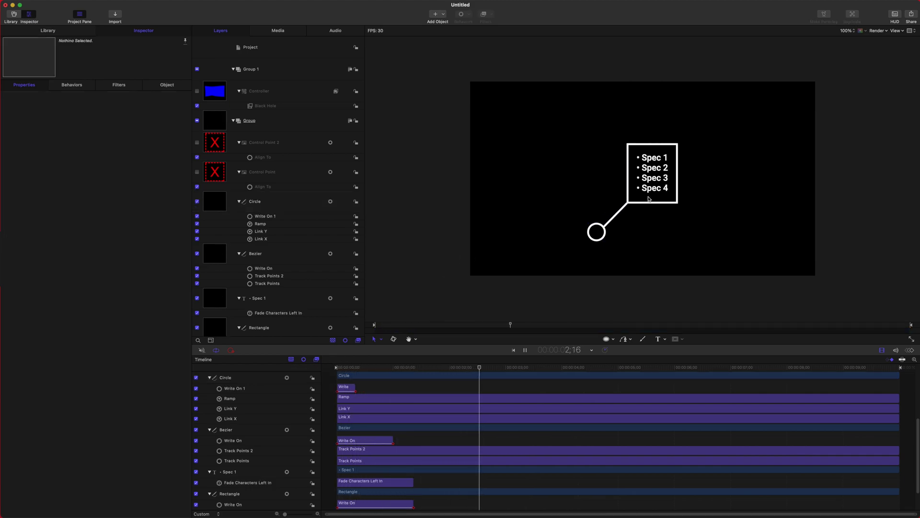
pyautogui.press('space')
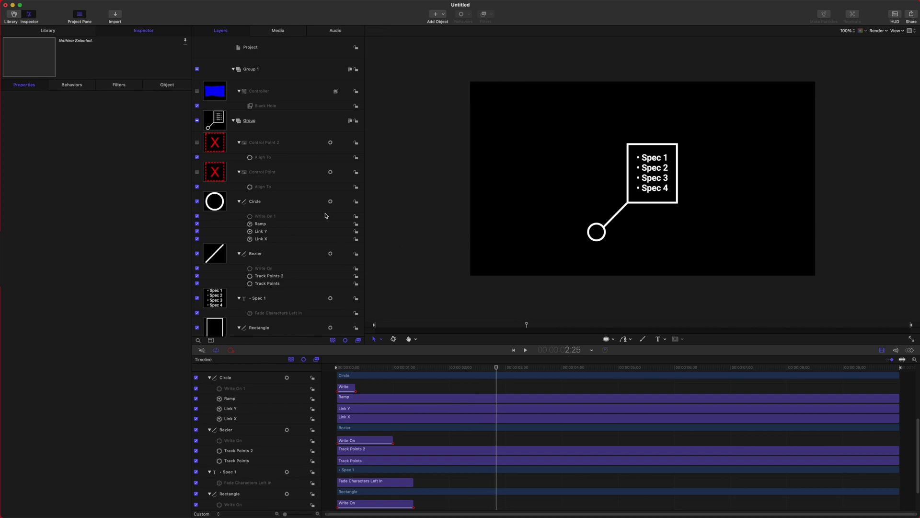
pyautogui.scroll(-2, 264, 241)
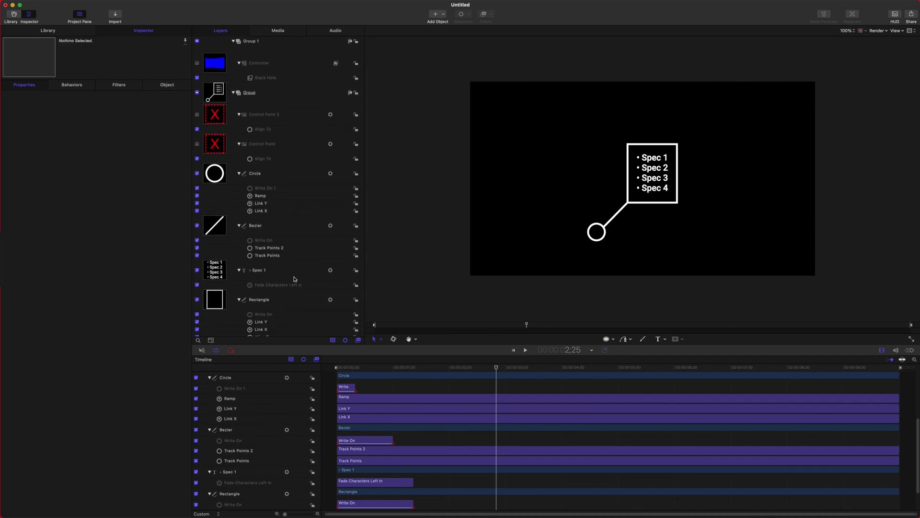
# Publish the Rectangle's Roundness parameter.
pyautogui.click(282, 296)
pyautogui.click(173, 85)
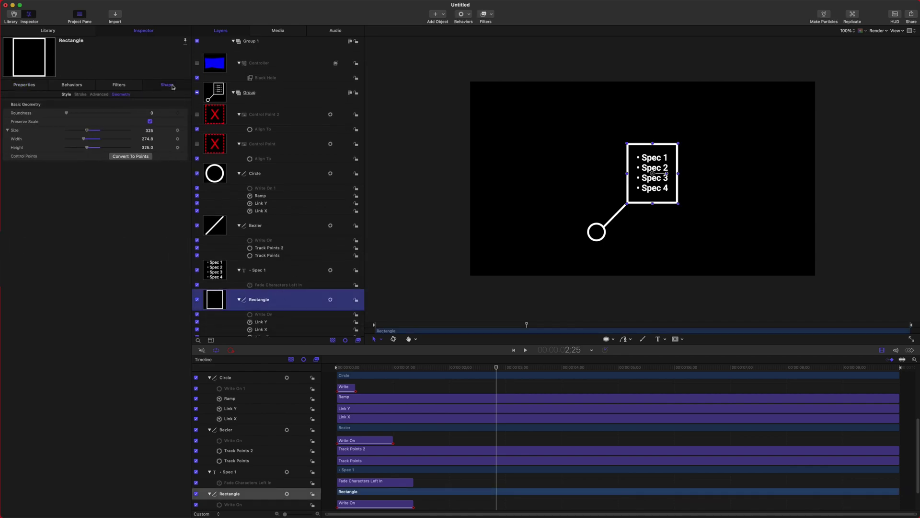
pyautogui.moveTo(86, 117); pyautogui.dragTo(26, 118)
pyautogui.click(186, 115)
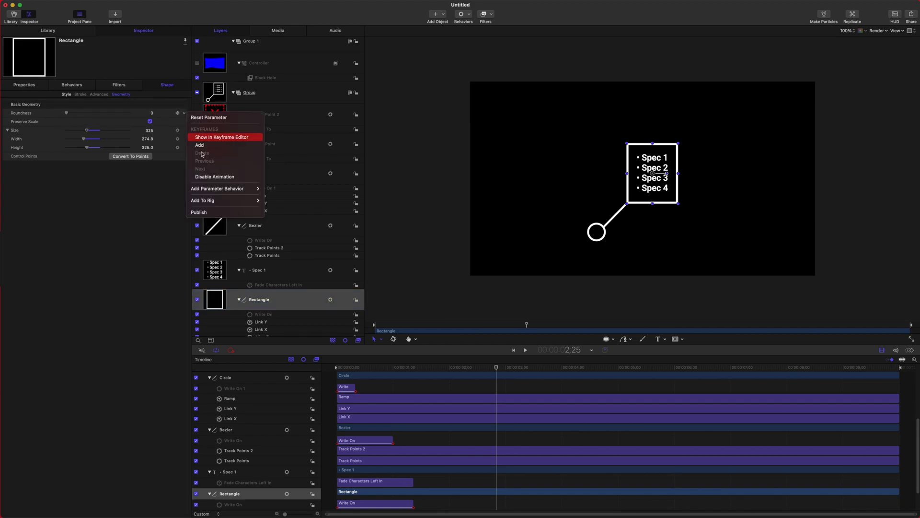
pyautogui.click(216, 211)
# Publish the rectangle's Fill, fill mode, fill colour and fill opacity parameters.
pyautogui.click(67, 95)
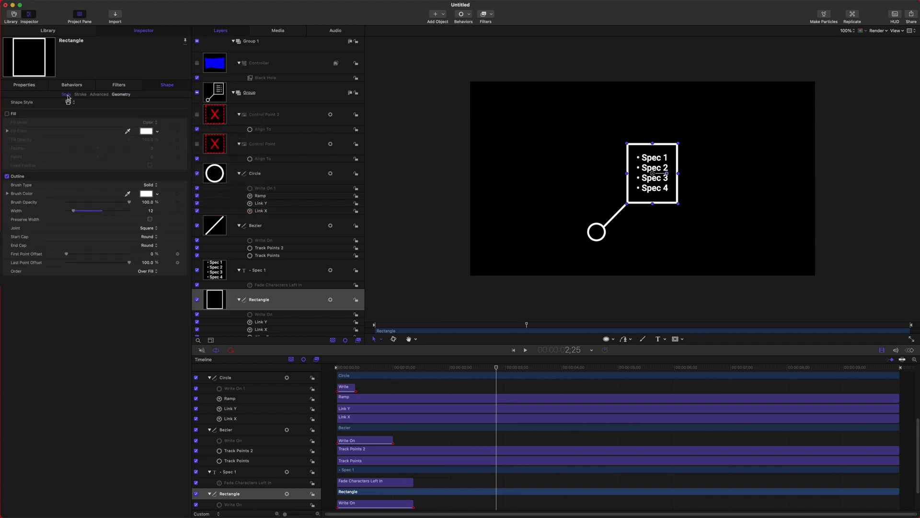
pyautogui.click(186, 115)
pyautogui.click(216, 188)
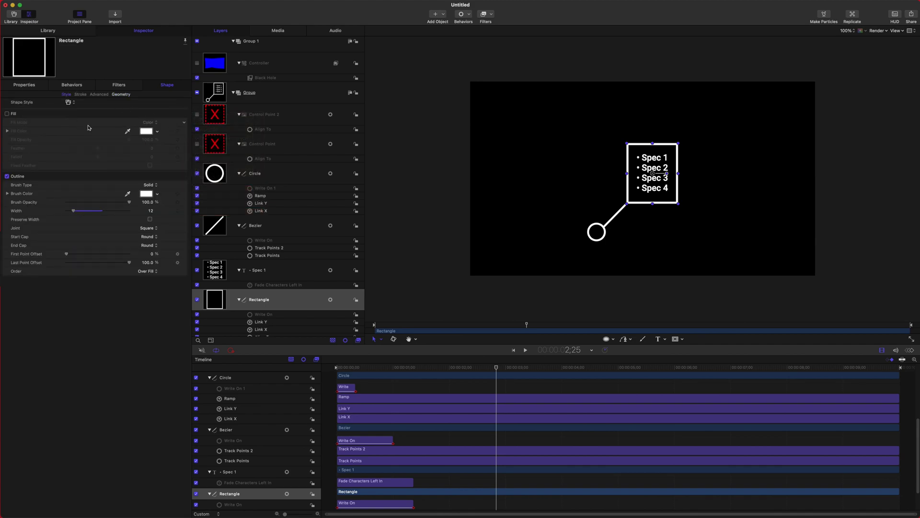
pyautogui.click(186, 123)
pyautogui.click(204, 232)
pyautogui.click(186, 131)
pyautogui.click(185, 141)
pyautogui.click(186, 141)
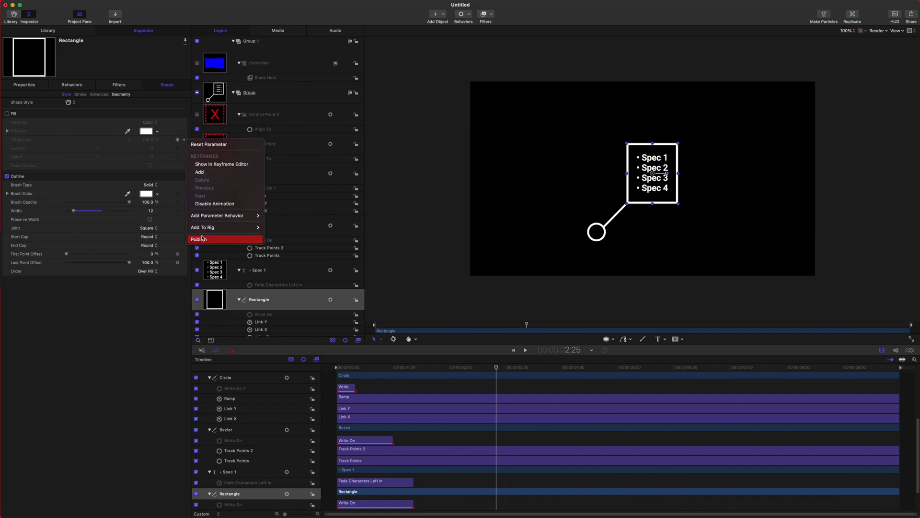
pyautogui.click(186, 191)
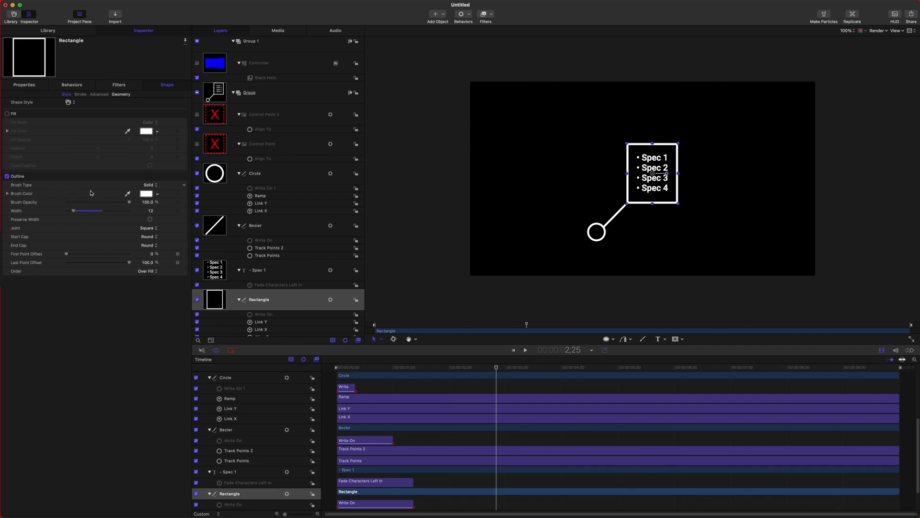
# Publish the outline's Brush Color, Brush Opacity and Width parameters.
pyautogui.click(183, 186)
pyautogui.click(186, 194)
pyautogui.click(184, 202)
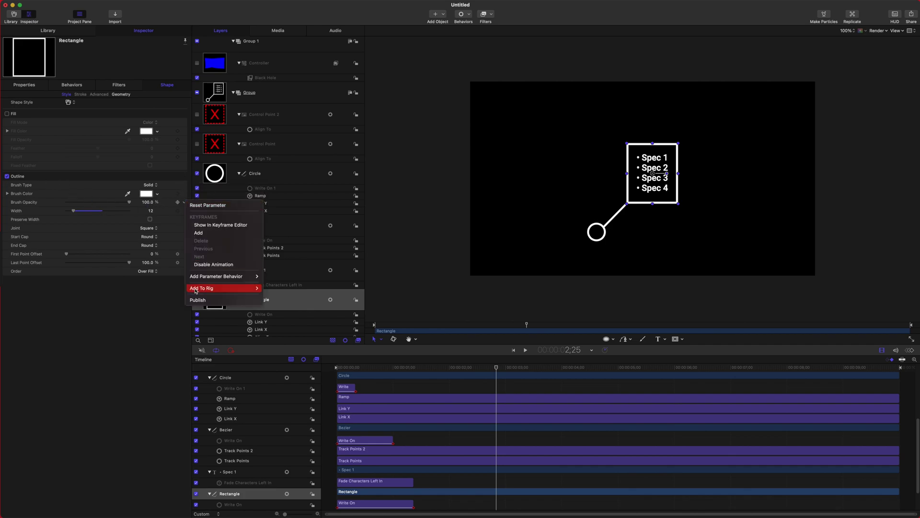
pyautogui.click(198, 292)
pyautogui.click(184, 210)
pyautogui.click(154, 315)
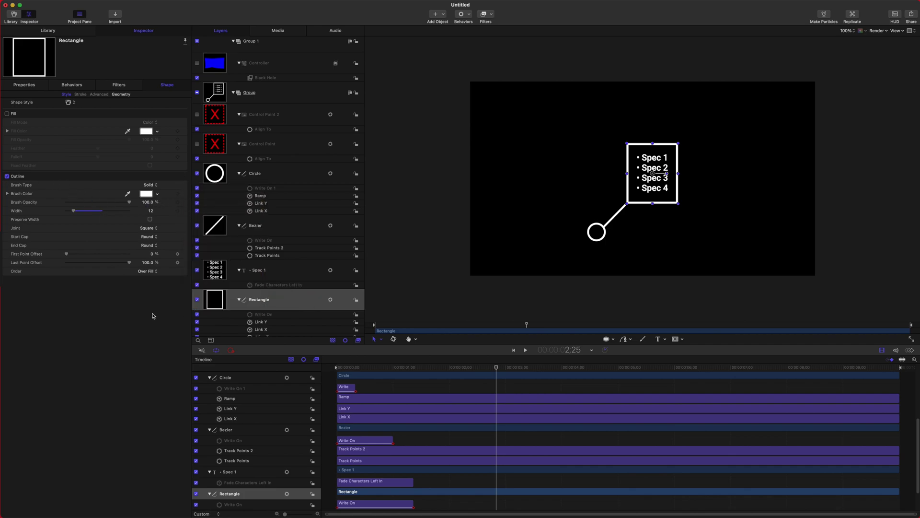
pyautogui.scroll(2, 253, 85)
pyautogui.click(261, 47)
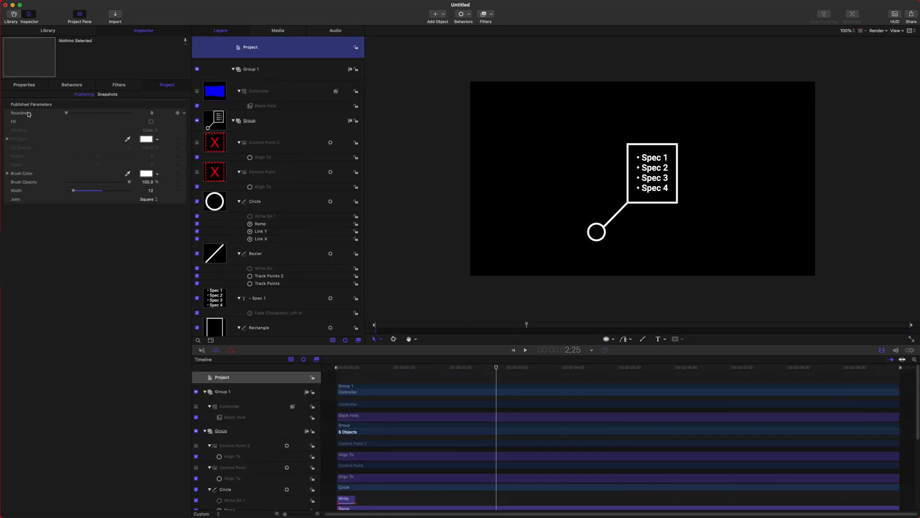
# Select the published Fill parameter and rename it Fill Rectangle.
pyautogui.click(27, 122)
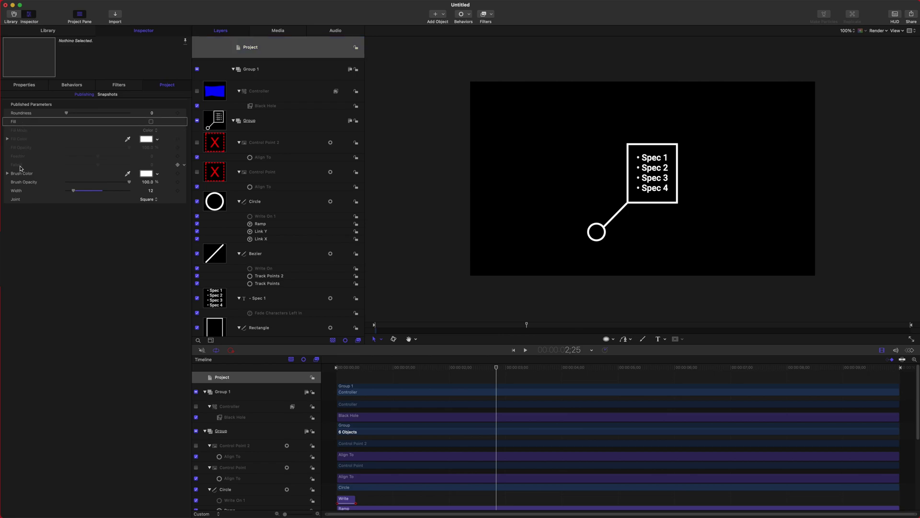
pyautogui.moveTo(25, 124)
pyautogui.mouseDown()
pyautogui.moveTo(19, 158)
pyautogui.moveTo(27, 121)
pyautogui.mouseUp()
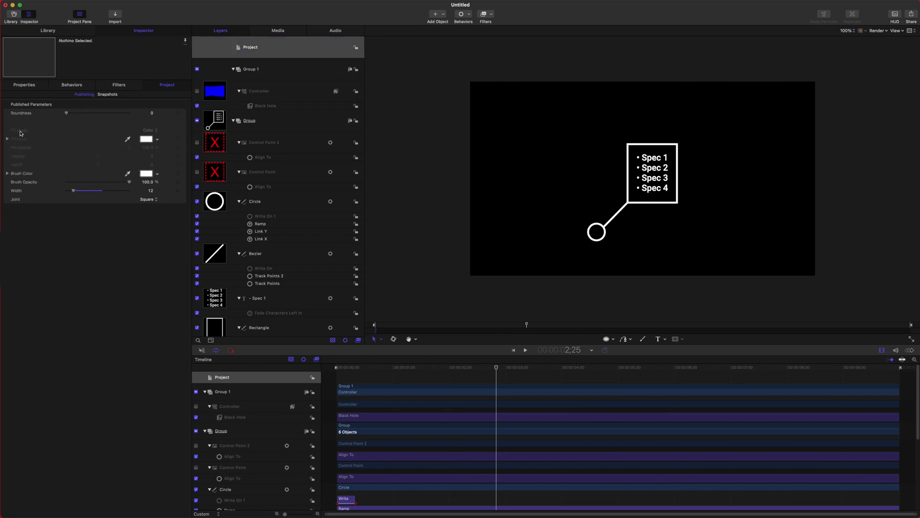
pyautogui.doubleClick(17, 123)
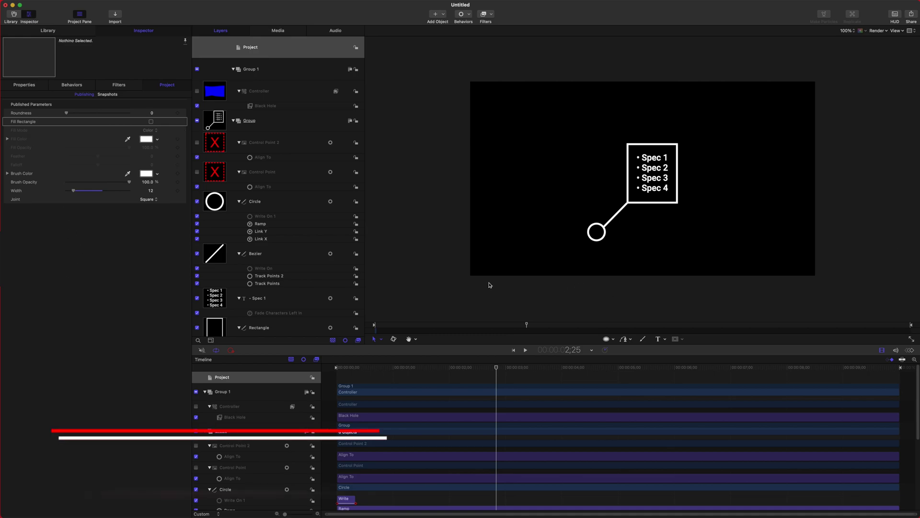
# Publish the title as template 'Spec Sheet' in The Final Cut Bro category.
pyautogui.press('super+s')
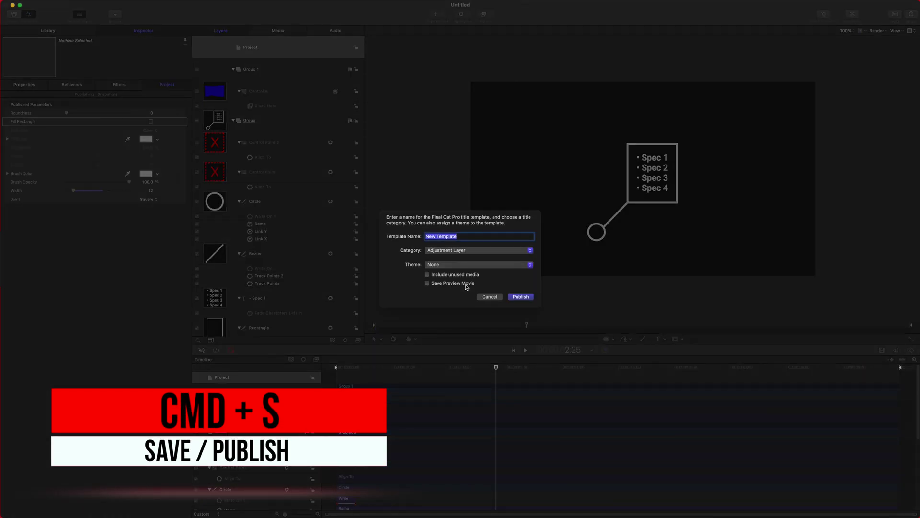
pyautogui.write('S')
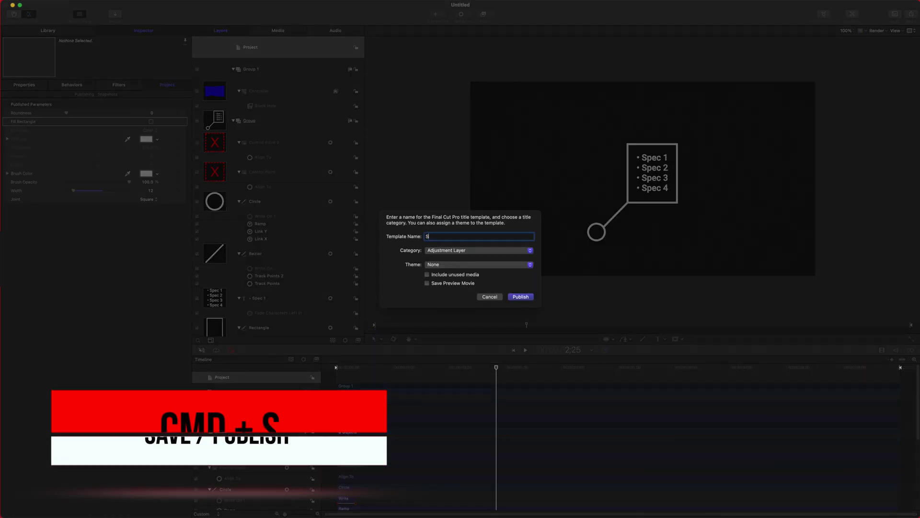
pyautogui.write('pec Sheet')
pyautogui.click(478, 250)
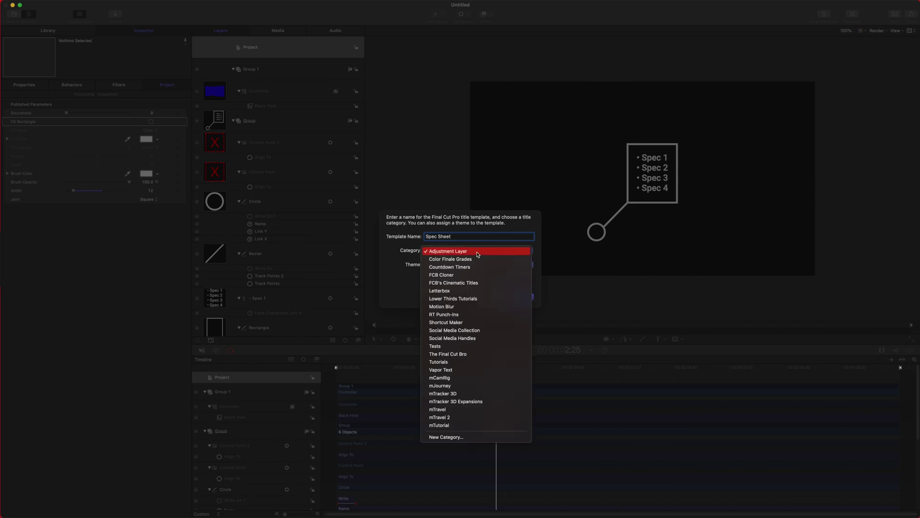
pyautogui.click(479, 353)
pyautogui.click(521, 296)
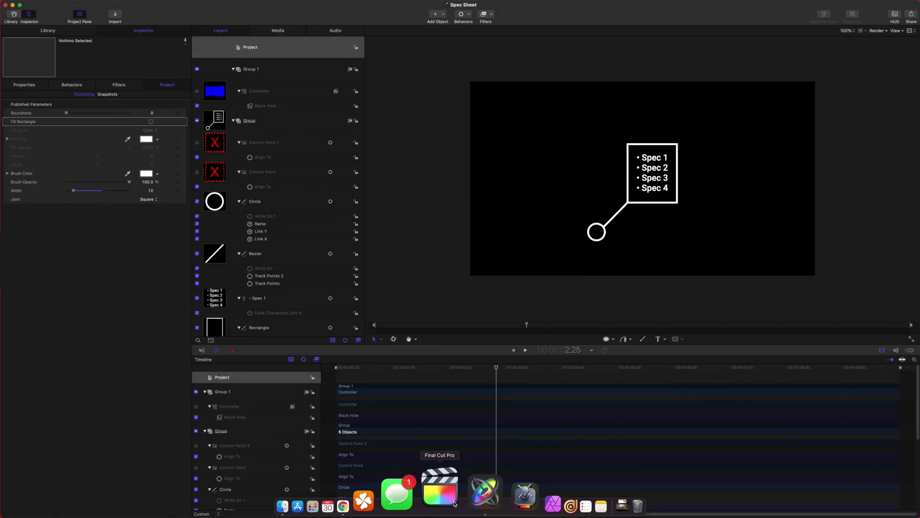
pyautogui.click(440, 492)
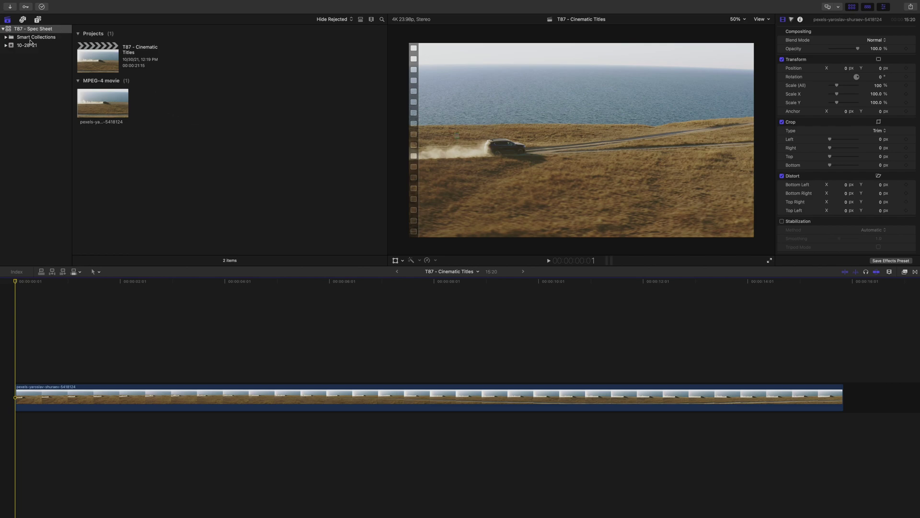
# Place the Spec Sheet title from The Final Cut Bro above the drone clip.
pyautogui.click(37, 19)
pyautogui.click(35, 243)
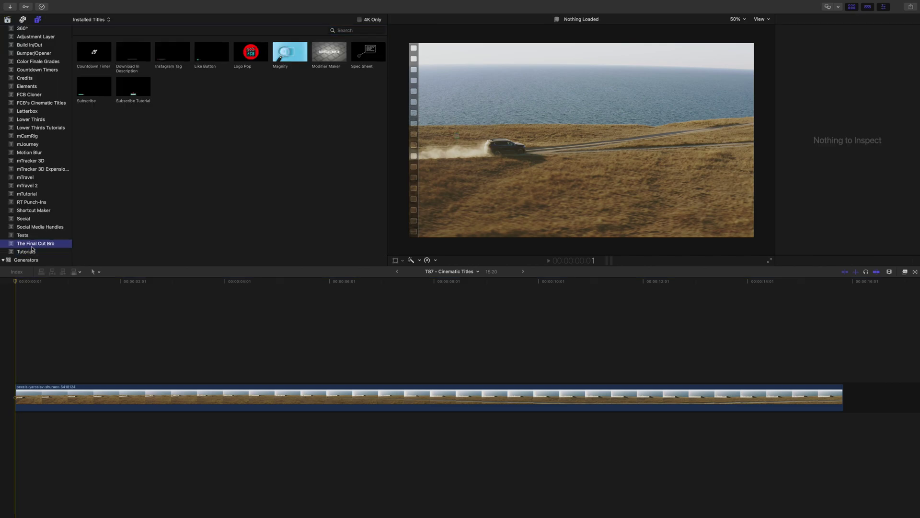
pyautogui.moveTo(259, 87); pyautogui.dragTo(17, 339)
# Extend the Spec Sheet title's end to the playhead at 12:12.
pyautogui.click(531, 383)
pyautogui.click(537, 379)
pyautogui.press('super+4')
pyautogui.hotkey('shift', 'x')
pyautogui.press('ctrl+super+1')
pyautogui.click(295, 281)
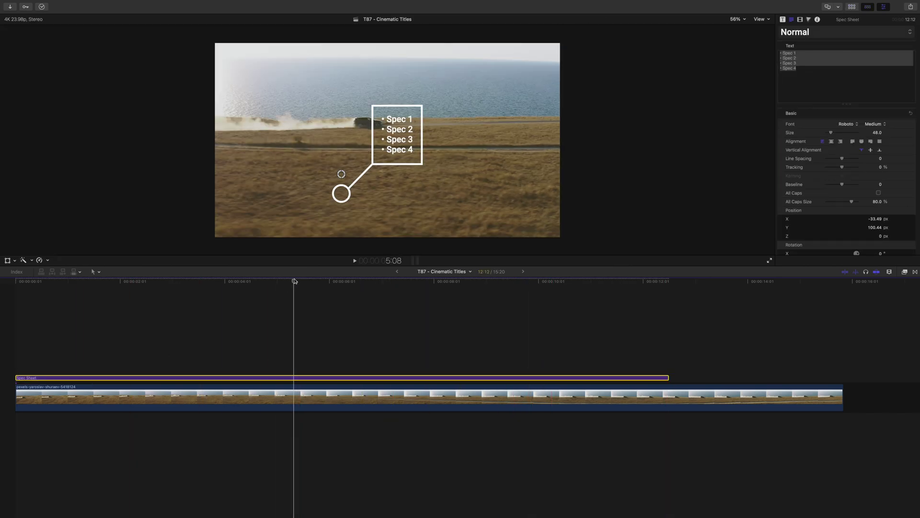
pyautogui.moveTo(341, 193); pyautogui.dragTo(356, 123)
pyautogui.press('super+z')
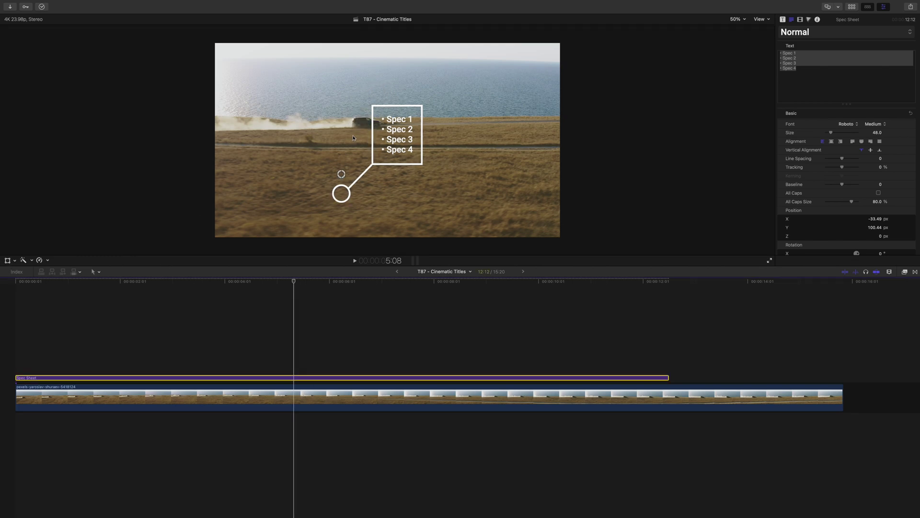
# Put the circle on the car with the Spec box below-right at X 249.78, Y -91.13.
pyautogui.moveTo(397, 148); pyautogui.dragTo(461, 100)
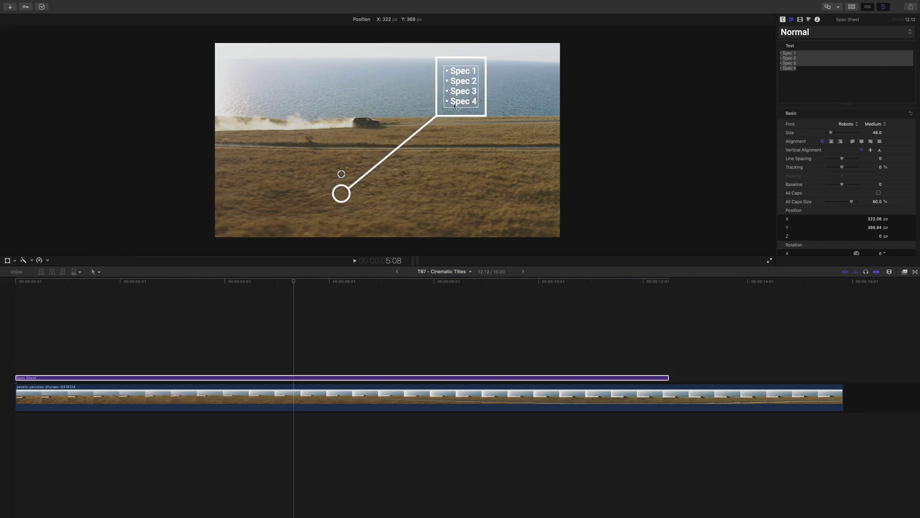
pyautogui.moveTo(342, 174); pyautogui.dragTo(365, 103)
pyautogui.moveTo(477, 93); pyautogui.dragTo(450, 170)
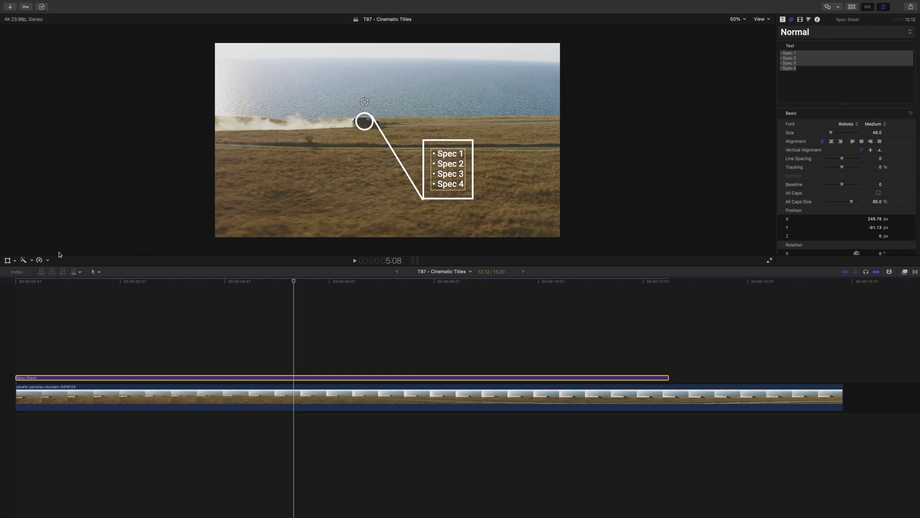
# Fit a tracker box over the car, analyze it, and scrub to confirm the callout follows.
pyautogui.click(8, 260)
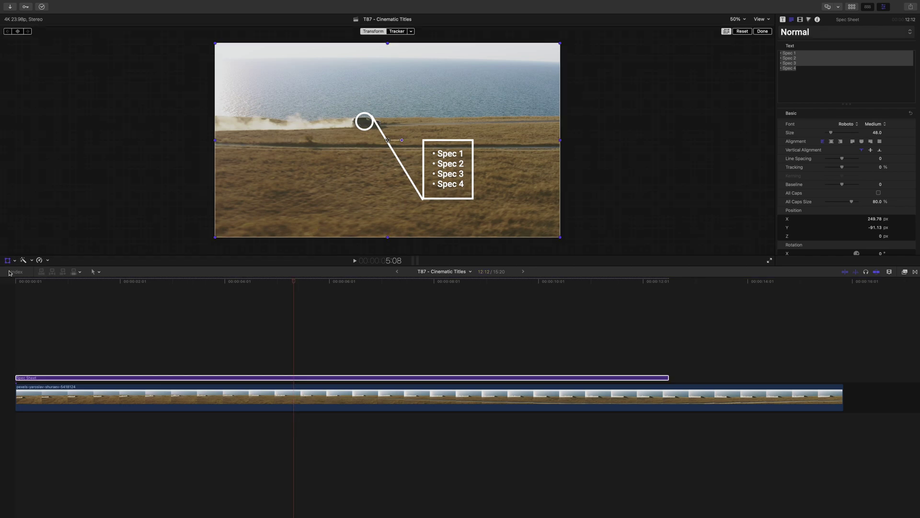
pyautogui.click(397, 31)
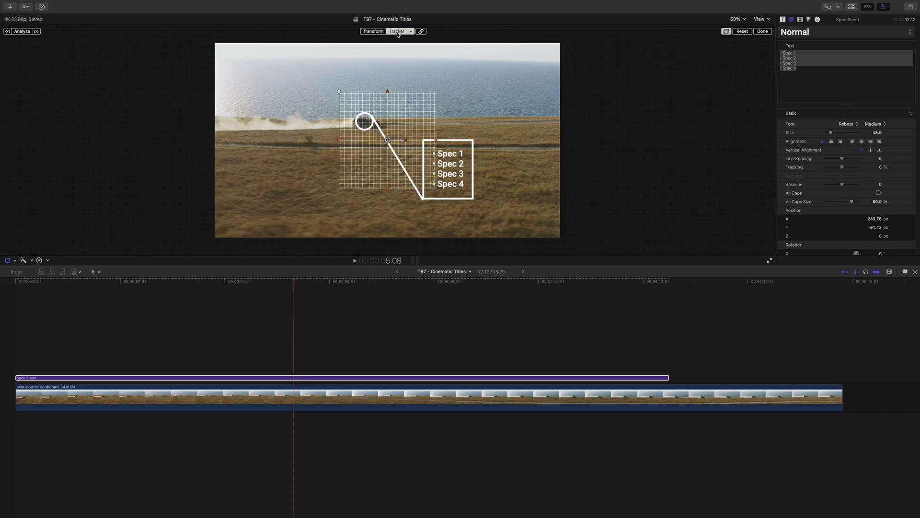
pyautogui.moveTo(435, 93); pyautogui.dragTo(366, 121)
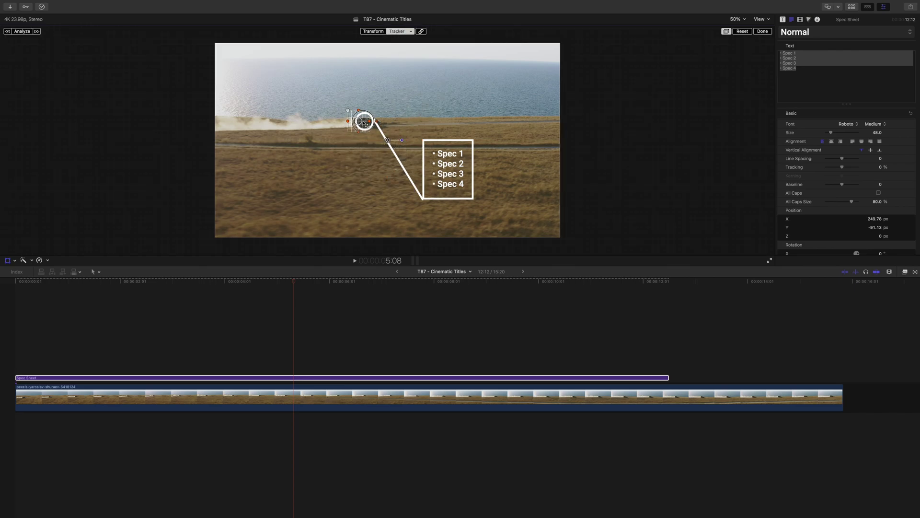
pyautogui.click(22, 32)
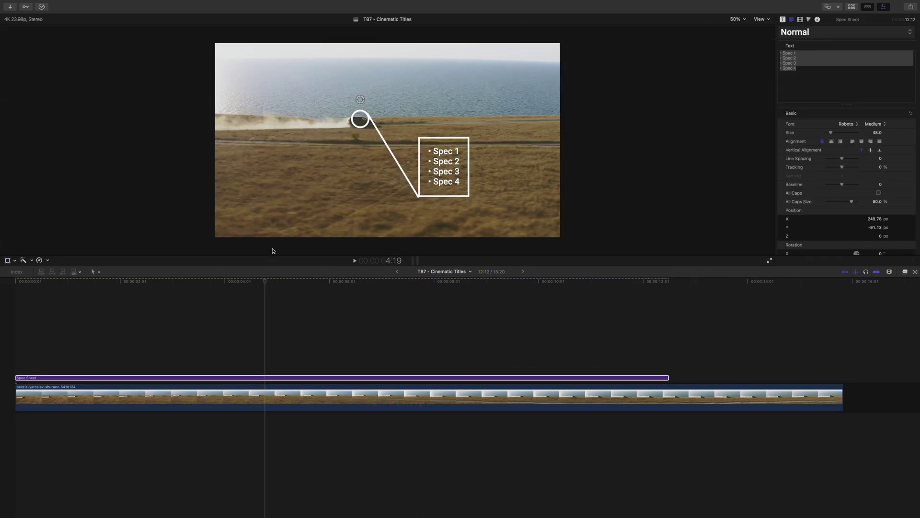
pyautogui.click(295, 294)
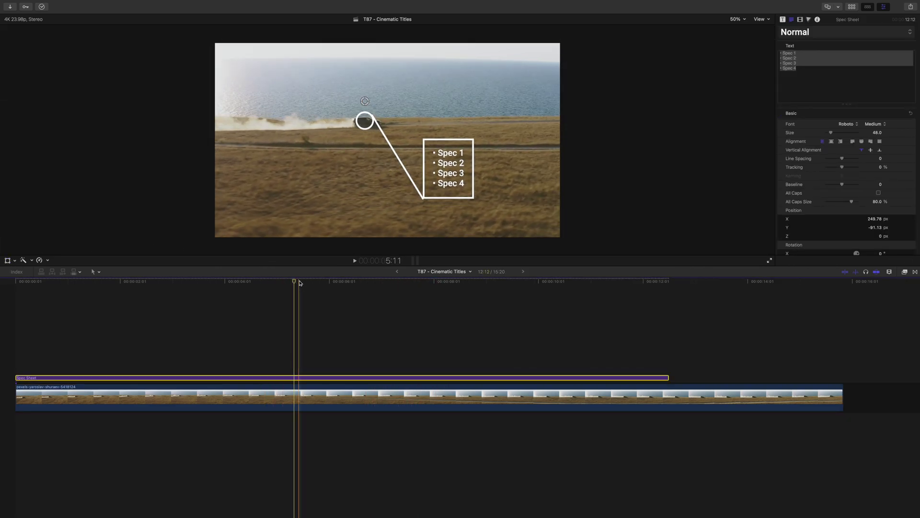